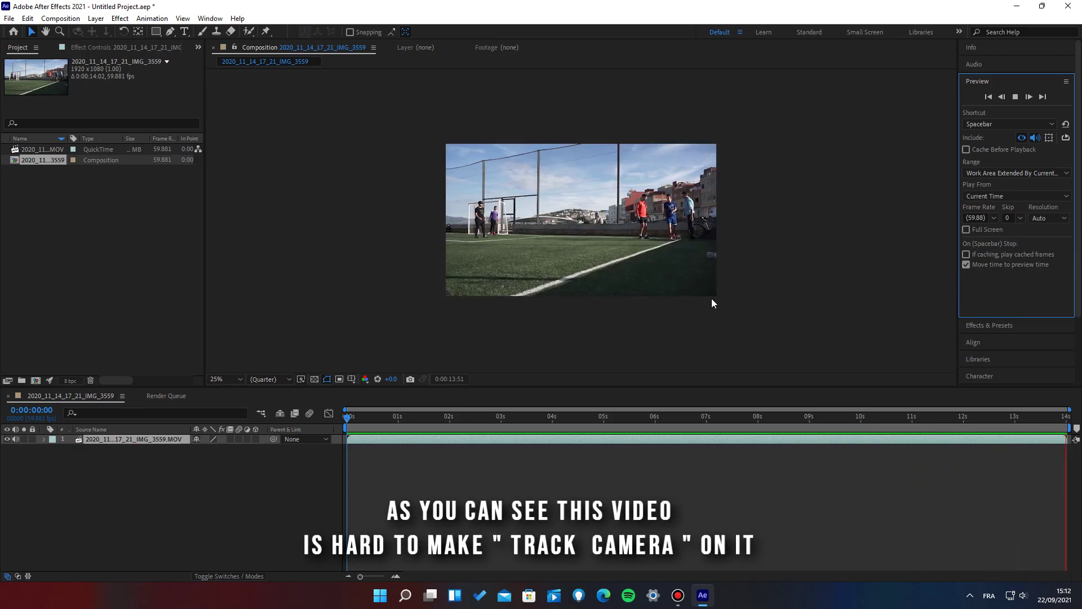
Return the playhead to the start and apply Warp Stabilizer VFX to the MOV video layer.
{"action": "left_click", "coordinate": [591, 419]}
{"action": "left_click_drag", "start_coordinate": [587, 417], "coordinate": [297, 445]}
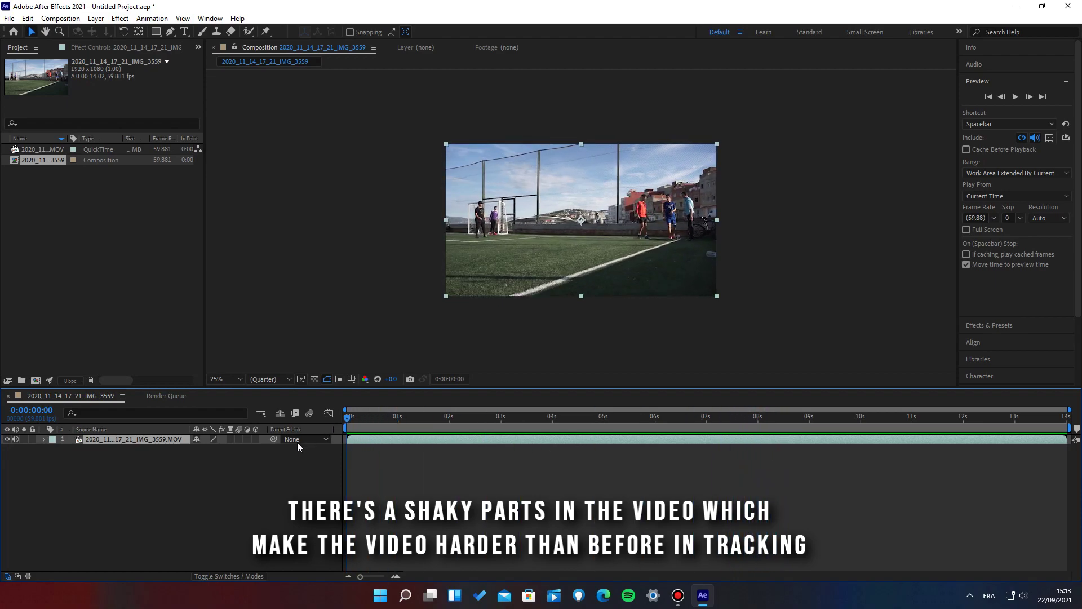
{"action": "right_click", "coordinate": [131, 437]}
{"action": "mouse_move", "coordinate": [240, 303]}
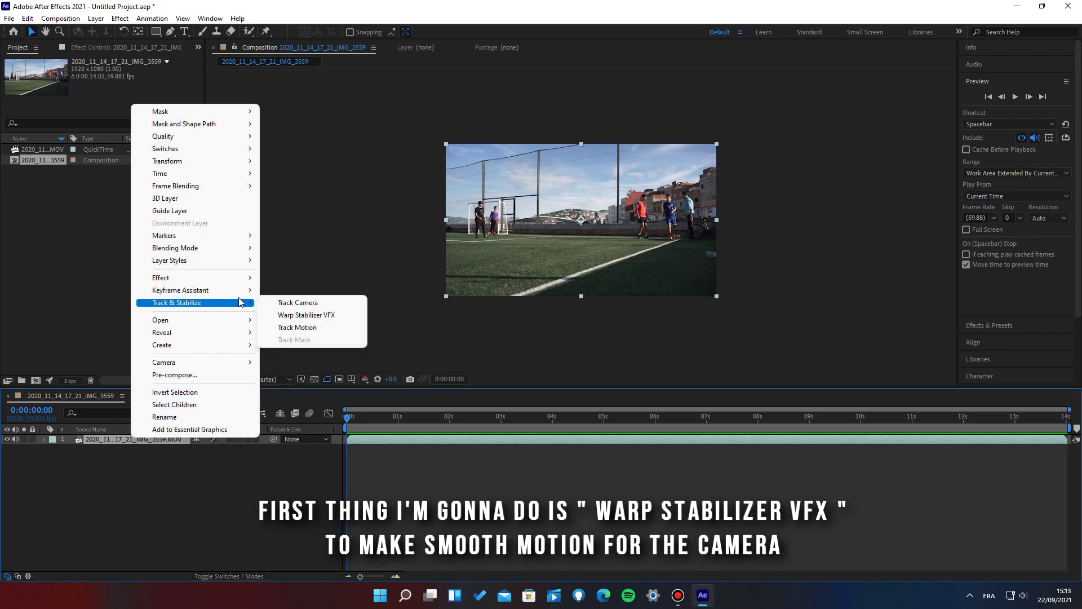
{"action": "left_click", "coordinate": [288, 316]}
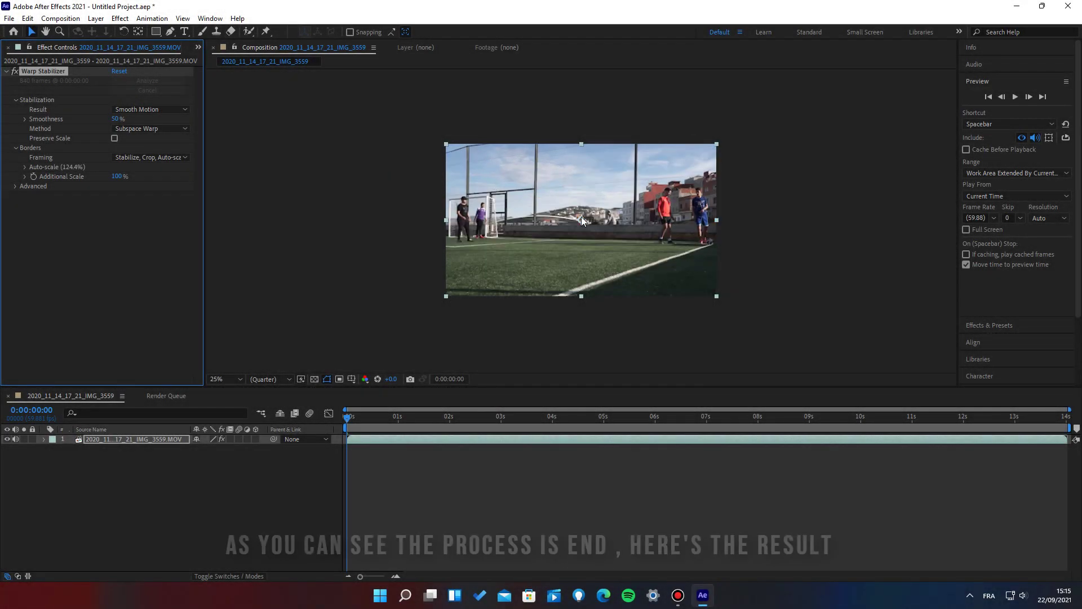
Preview the stabilized footage from the start and return the playhead to the beginning.
{"action": "left_click", "coordinate": [353, 420]}
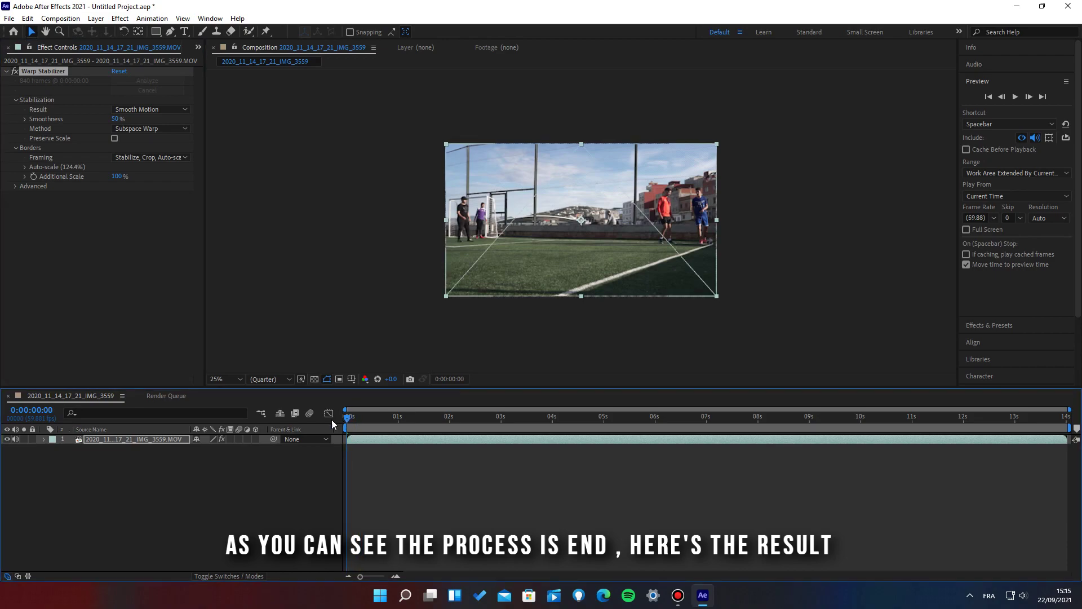
{"action": "left_click", "coordinate": [1017, 97]}
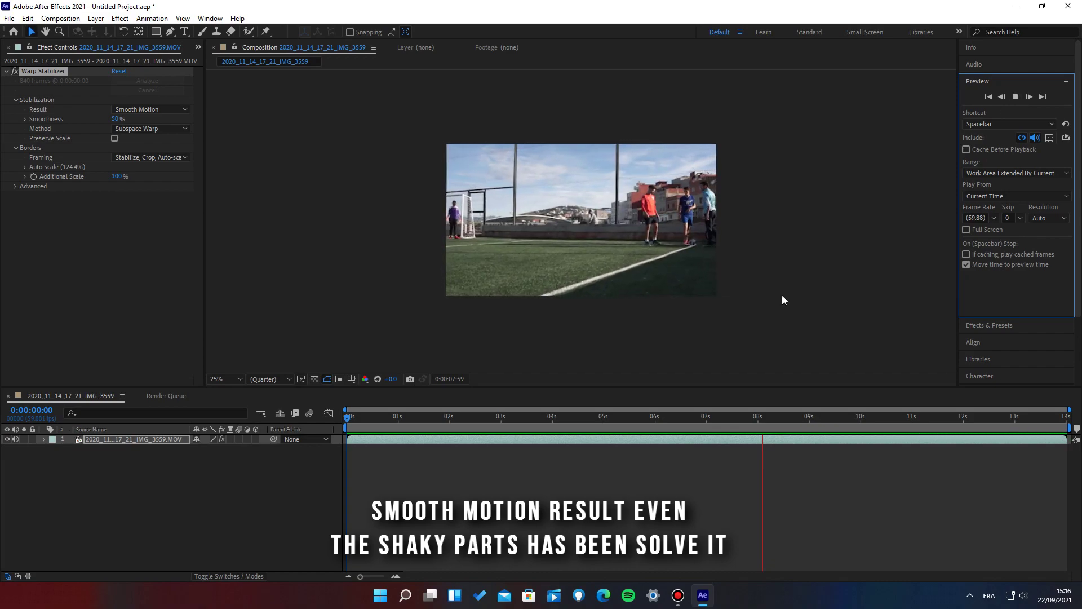
{"action": "left_click", "coordinate": [682, 420]}
{"action": "left_click_drag", "start_coordinate": [685, 426], "coordinate": [319, 393]}
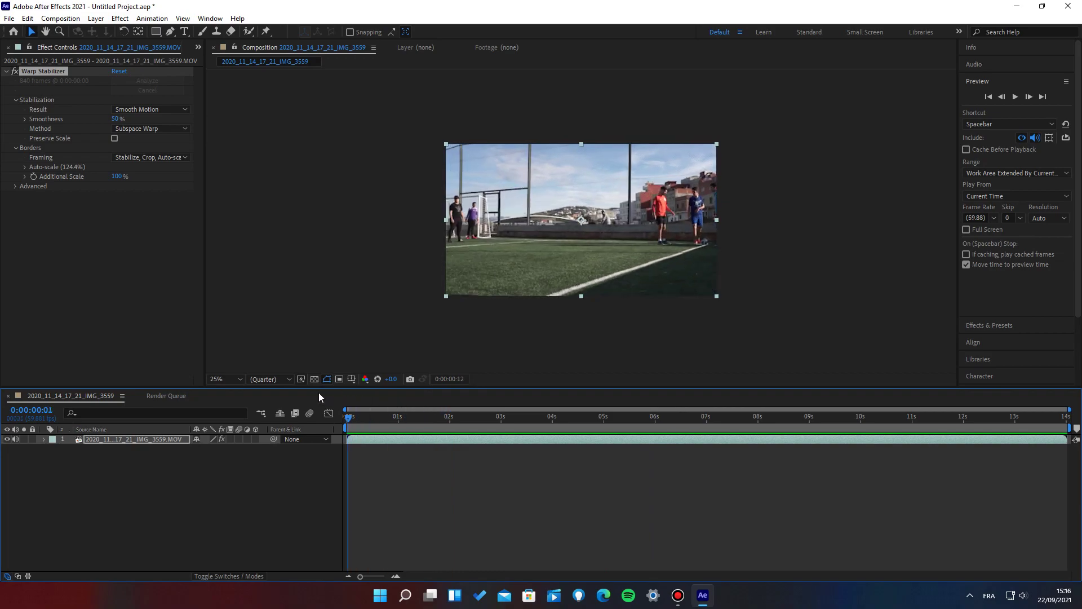
Add an adjustment layer and pre-compose it with the video layer as Pre-comp 1, moving all attributes into the new composition.
{"action": "right_click", "coordinate": [157, 482]}
{"action": "mouse_move", "coordinate": [273, 357]}
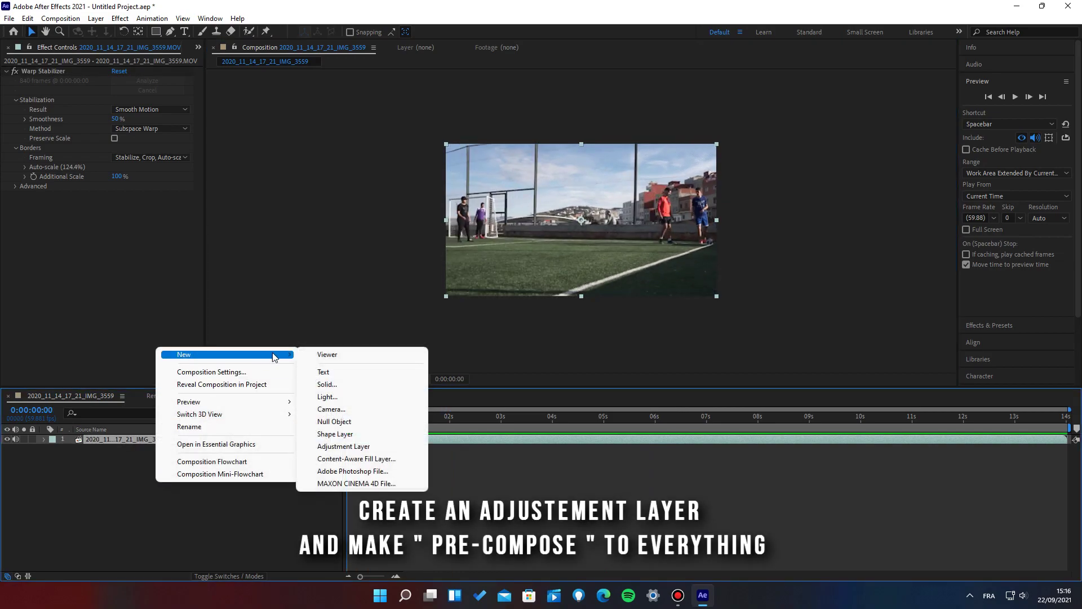
{"action": "left_click", "coordinate": [349, 447]}
{"action": "left_click_drag", "start_coordinate": [115, 447], "coordinate": [117, 446]}
{"action": "right_click", "coordinate": [117, 447]}
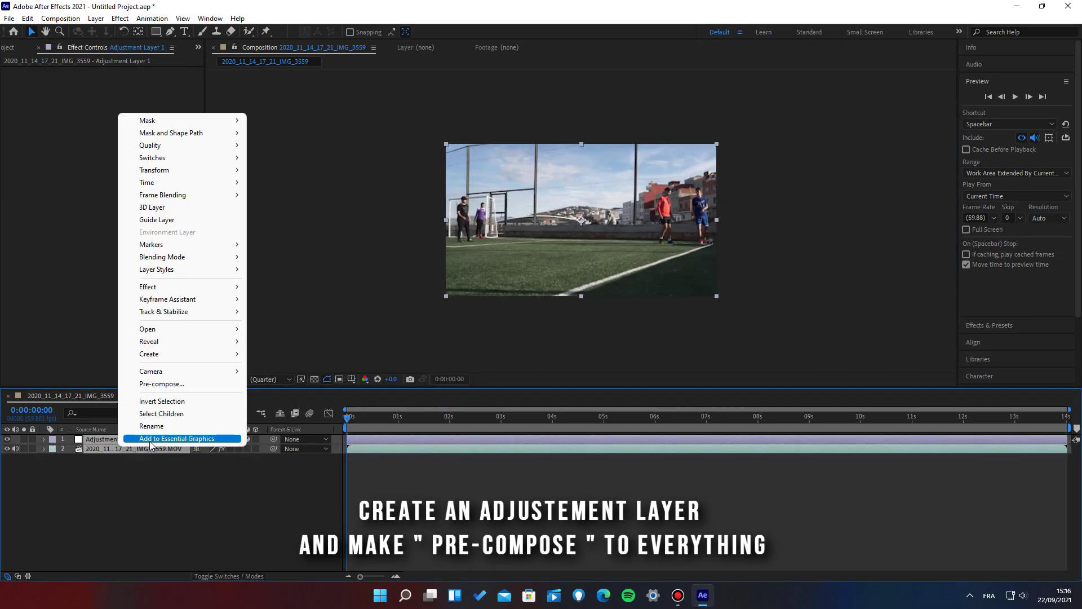
{"action": "left_click", "coordinate": [162, 384]}
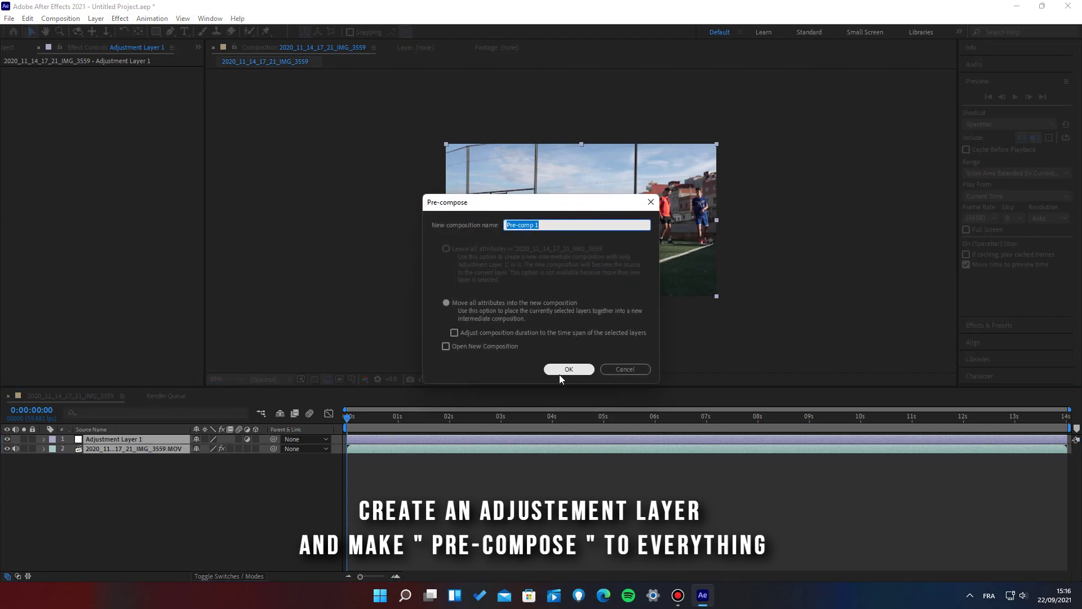
{"action": "left_click", "coordinate": [560, 373]}
Try to run Track Camera on Pre-comp 1, and delete the 3D Camera Tracker effect.
{"action": "right_click", "coordinate": [127, 441]}
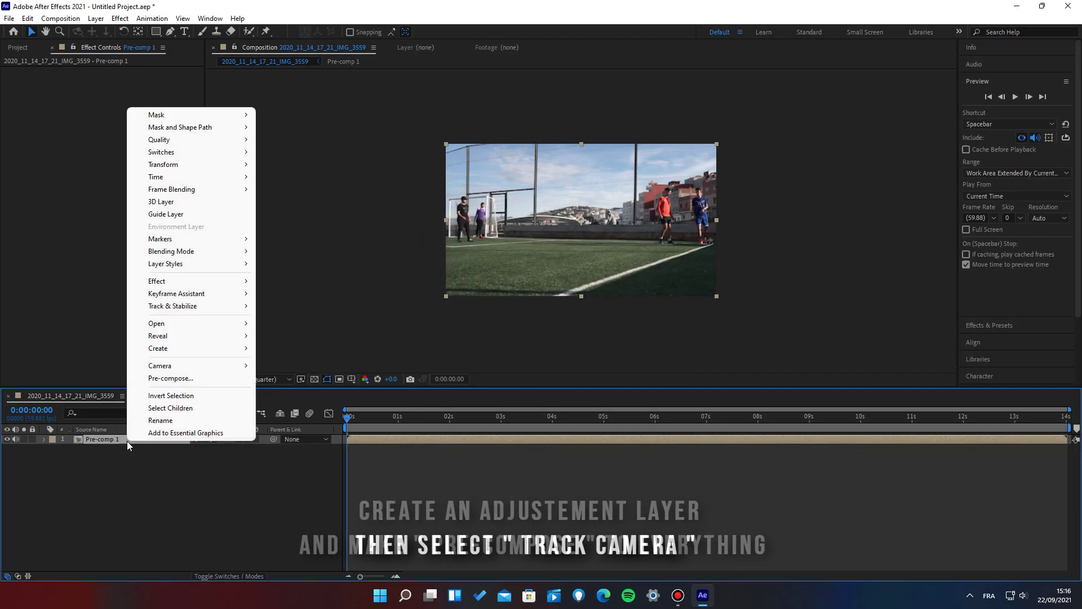
{"action": "mouse_move", "coordinate": [206, 313]}
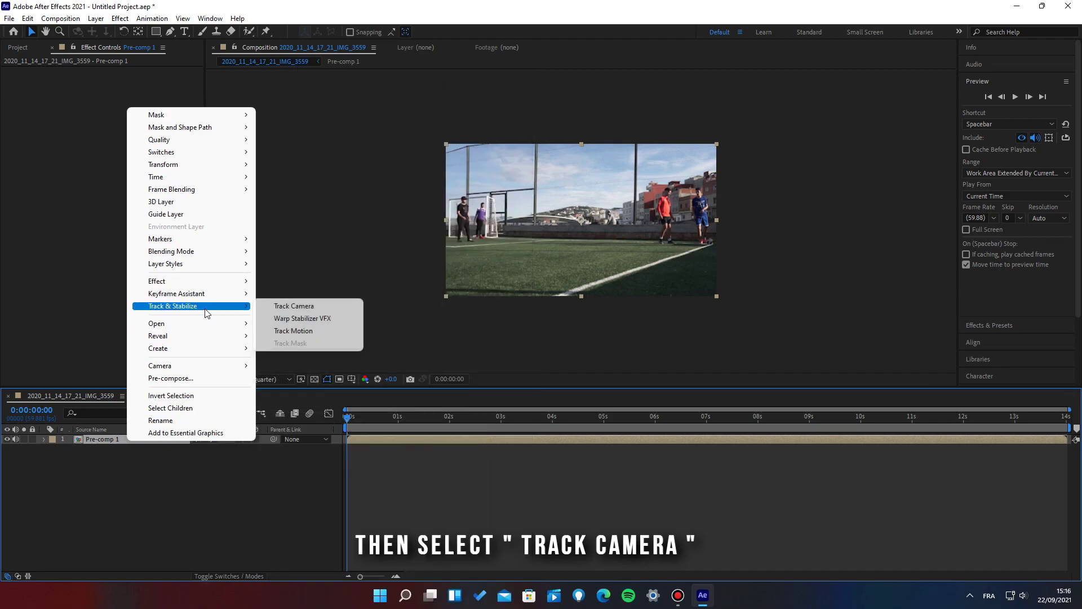
{"action": "left_click", "coordinate": [288, 306]}
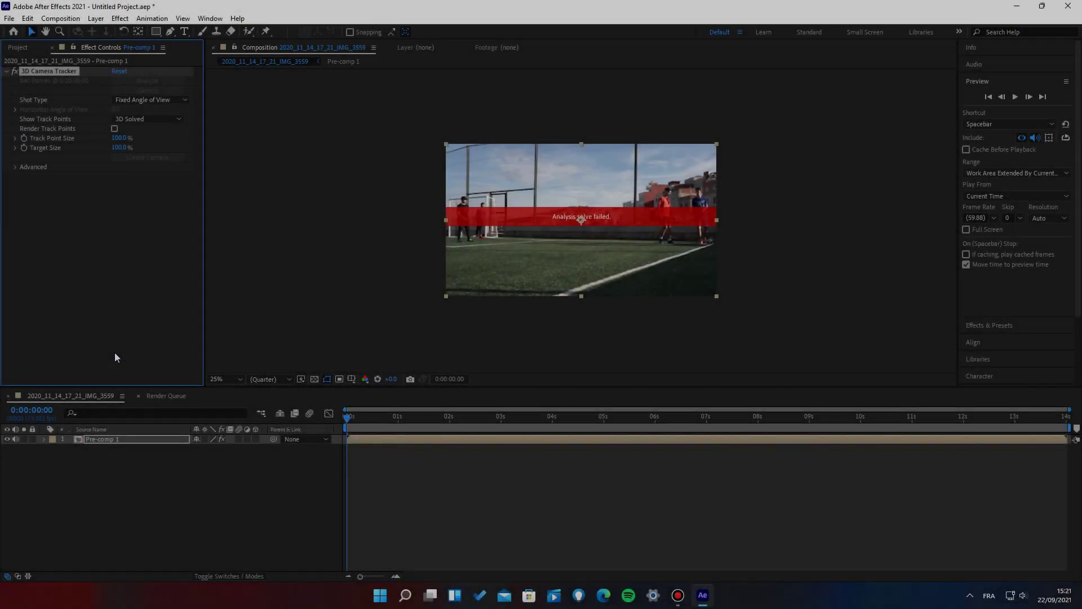
{"action": "left_click", "coordinate": [59, 73]}
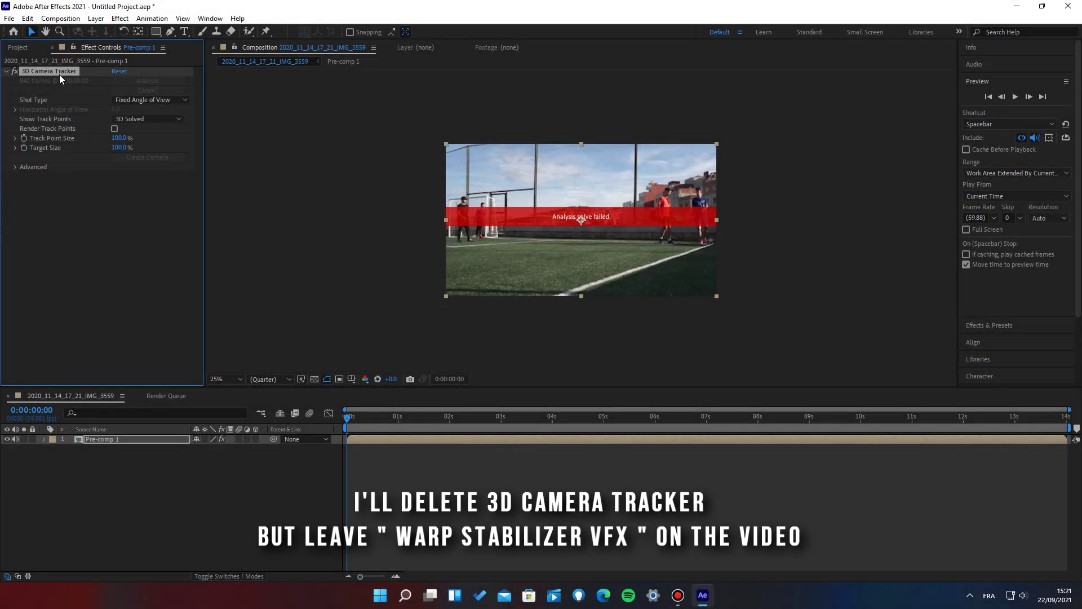
{"action": "key", "text": "Delete"}
Add the main composition containing Pre-comp 1 to the Adobe Media Encoder queue.
{"action": "left_click", "coordinate": [30, 48]}
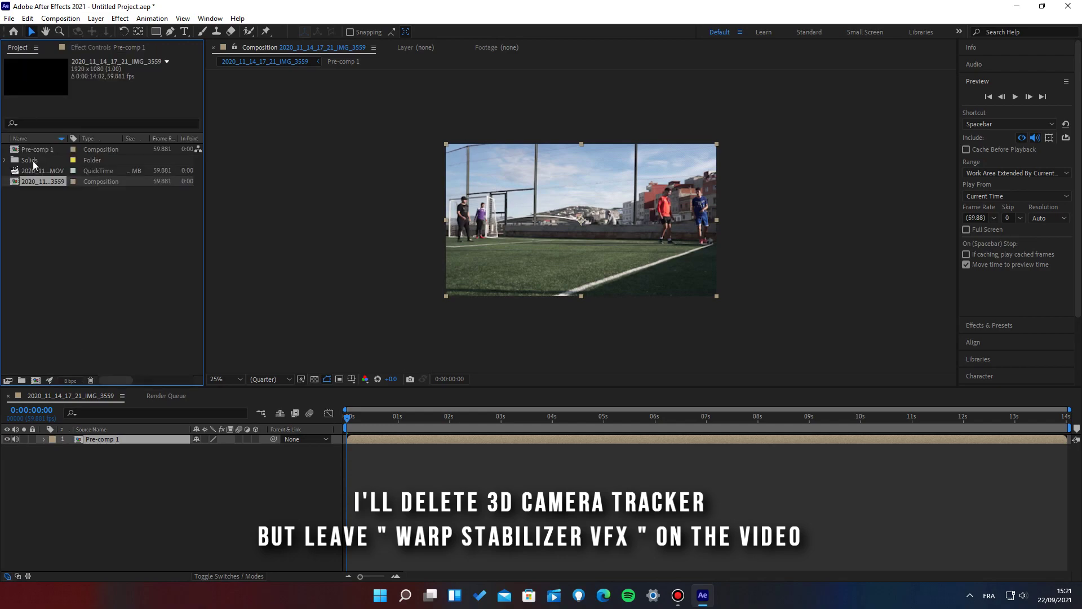
{"action": "left_click", "coordinate": [130, 446]}
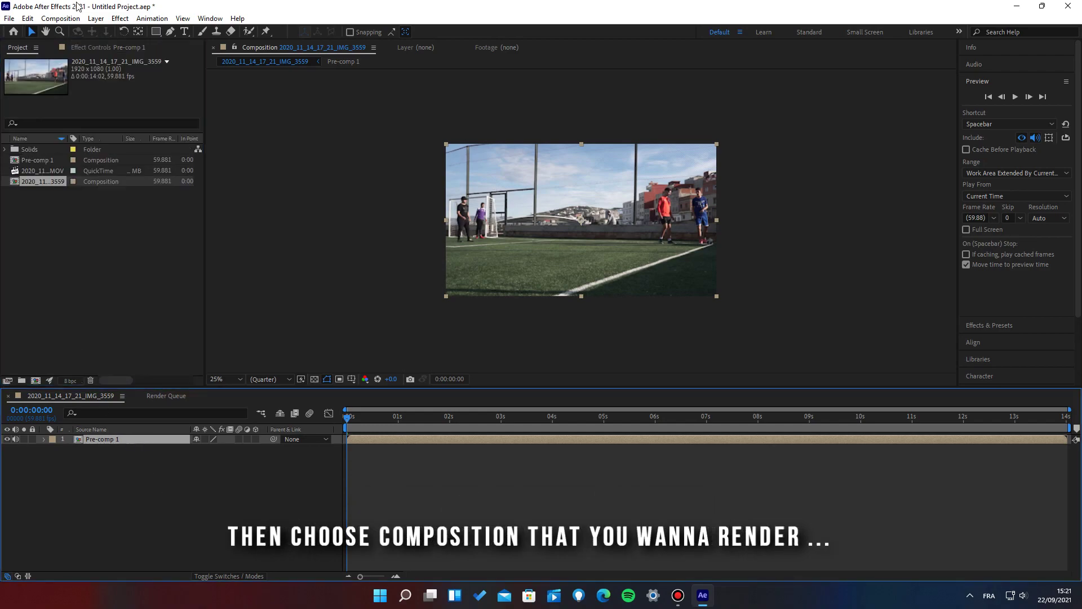
{"action": "left_click", "coordinate": [66, 19]}
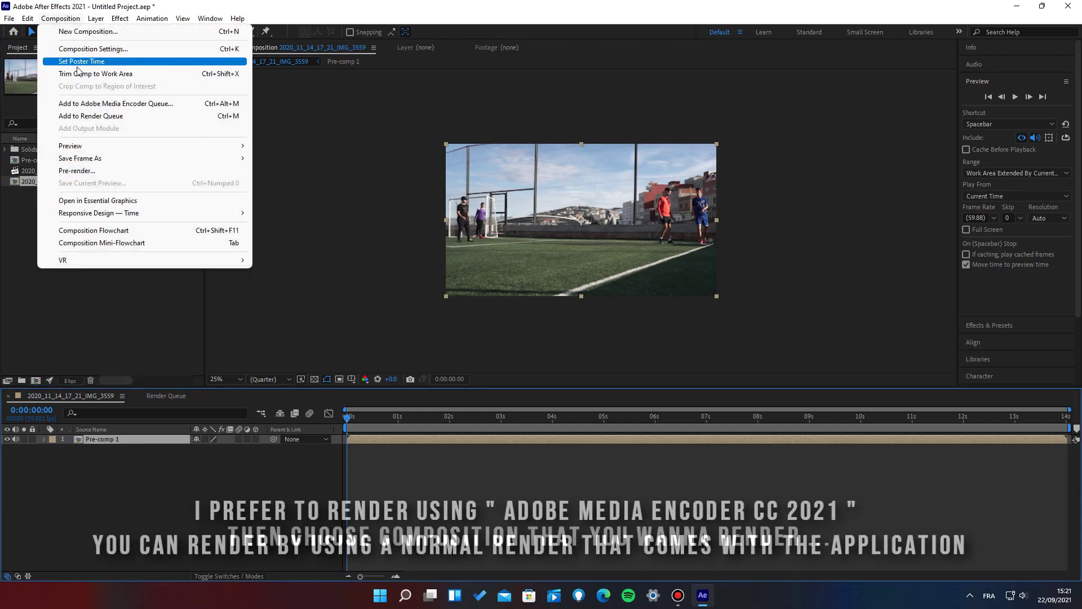
{"action": "left_click", "coordinate": [114, 104]}
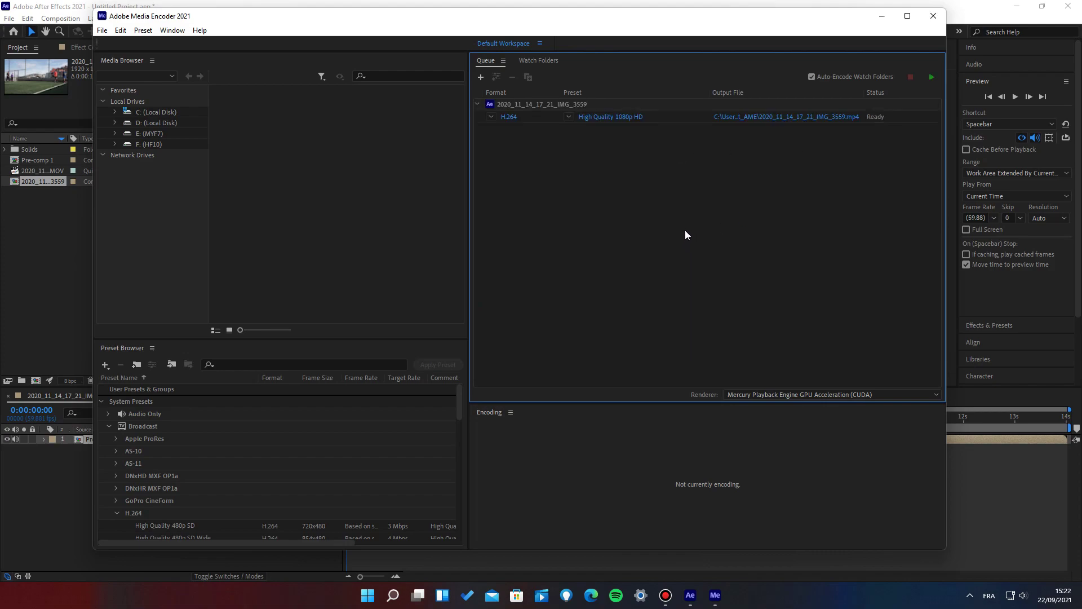
Set the queued H.264 render's output location to the Bandicam folder and start encoding.
{"action": "left_click", "coordinate": [757, 120]}
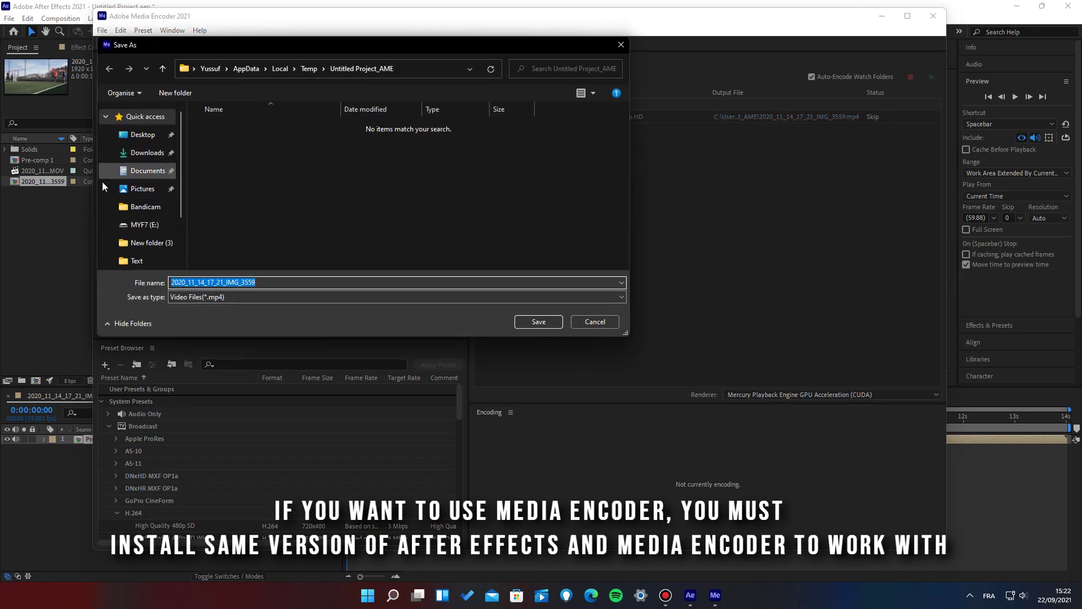
{"action": "left_click", "coordinate": [146, 207]}
{"action": "left_click", "coordinate": [519, 320]}
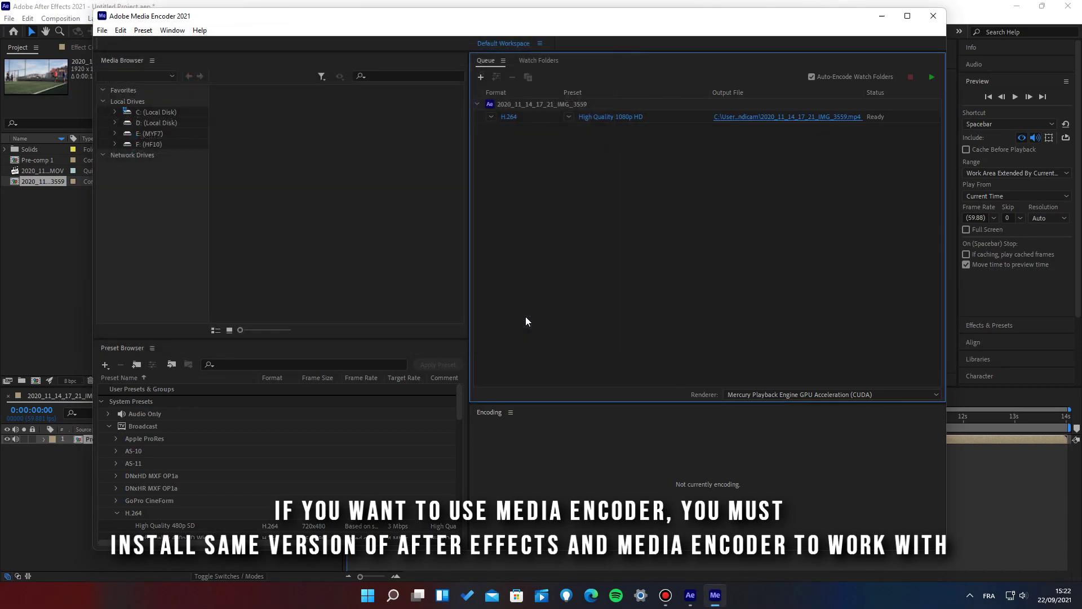
{"action": "left_click", "coordinate": [931, 78]}
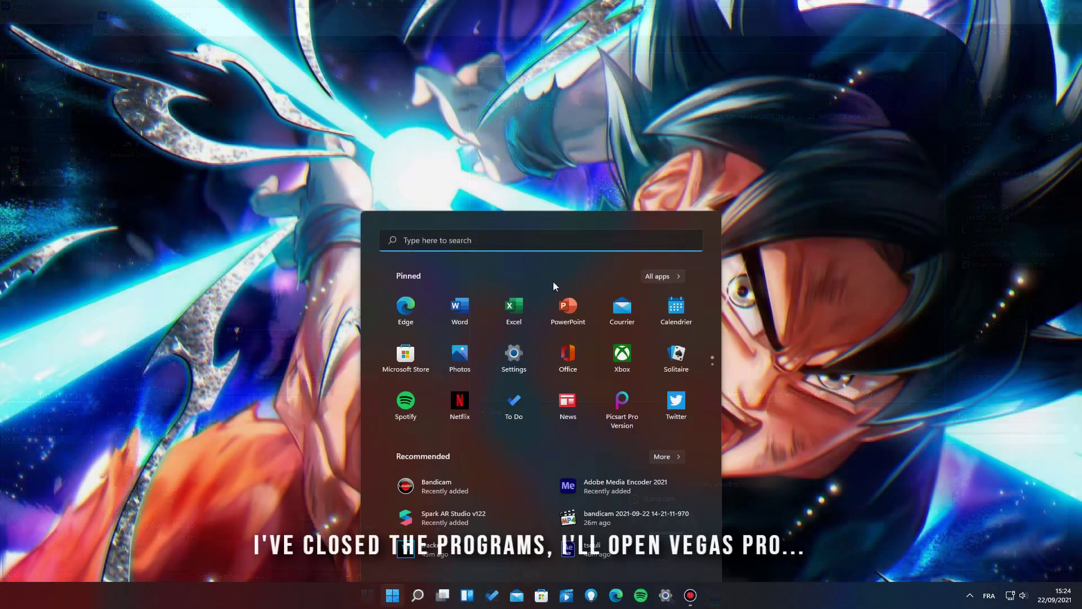
Switch to VEGAS Pro and import the rendered 2020_11_14_17_21_IMG_3559 video from the Bandicam folder onto the timeline.
{"action": "type", "text": "ce"}
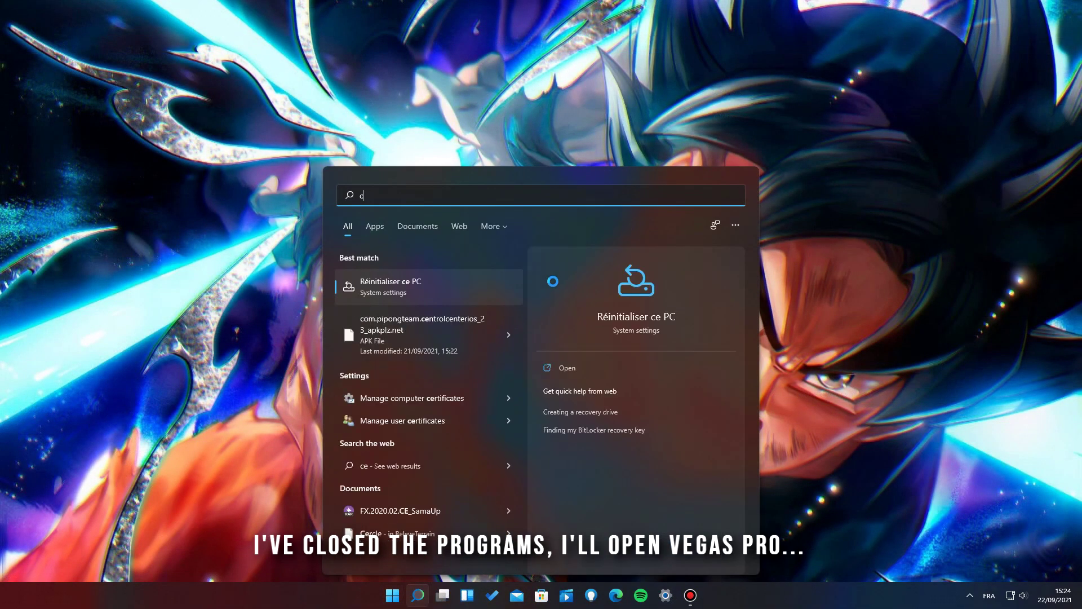
{"action": "key", "text": "BackSpace"}
{"action": "type", "text": "vega"}
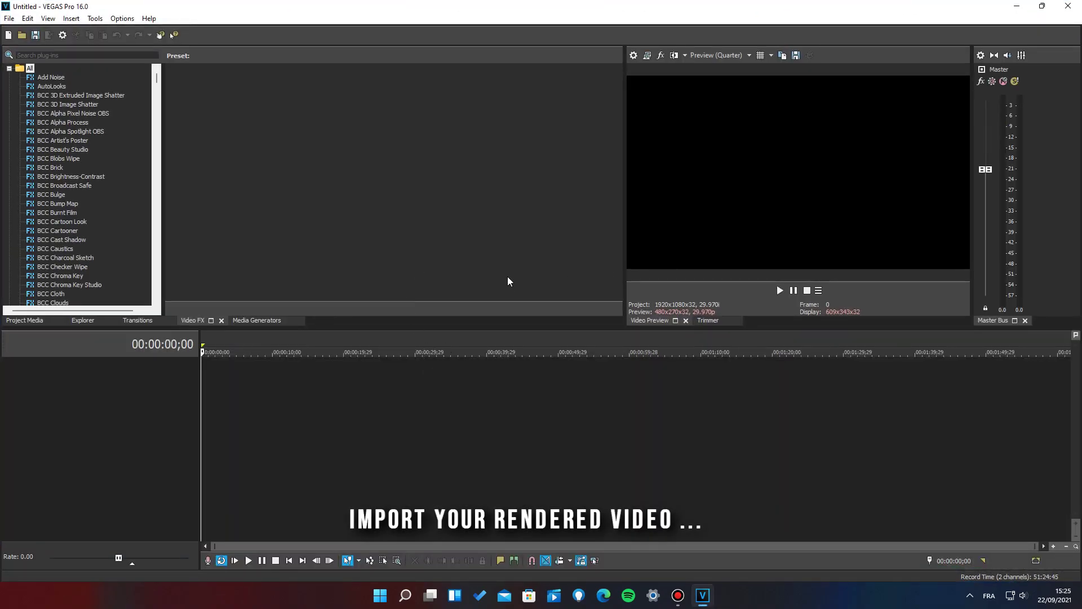
{"action": "left_click", "coordinate": [21, 35]}
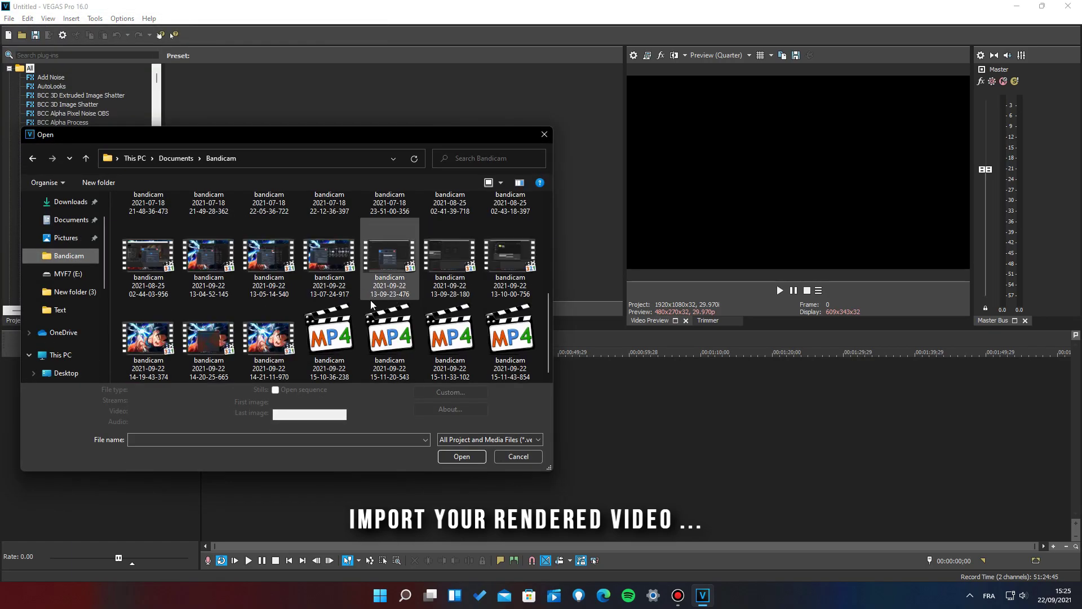
{"action": "double_click", "coordinate": [148, 234]}
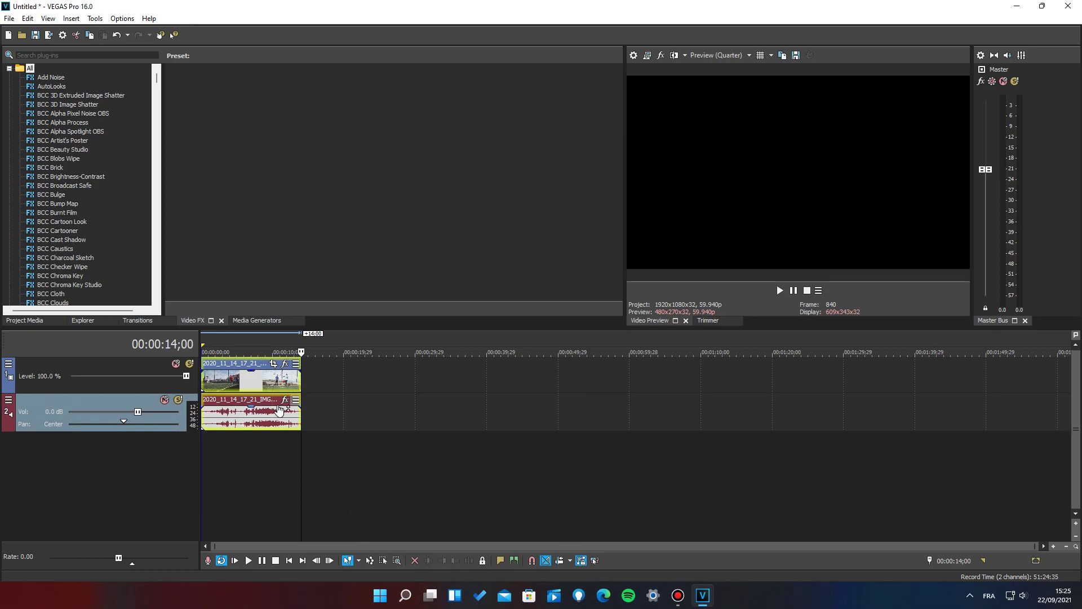
Delete the imported video's audio track.
{"action": "left_click", "coordinate": [231, 443]}
{"action": "right_click", "coordinate": [63, 408]}
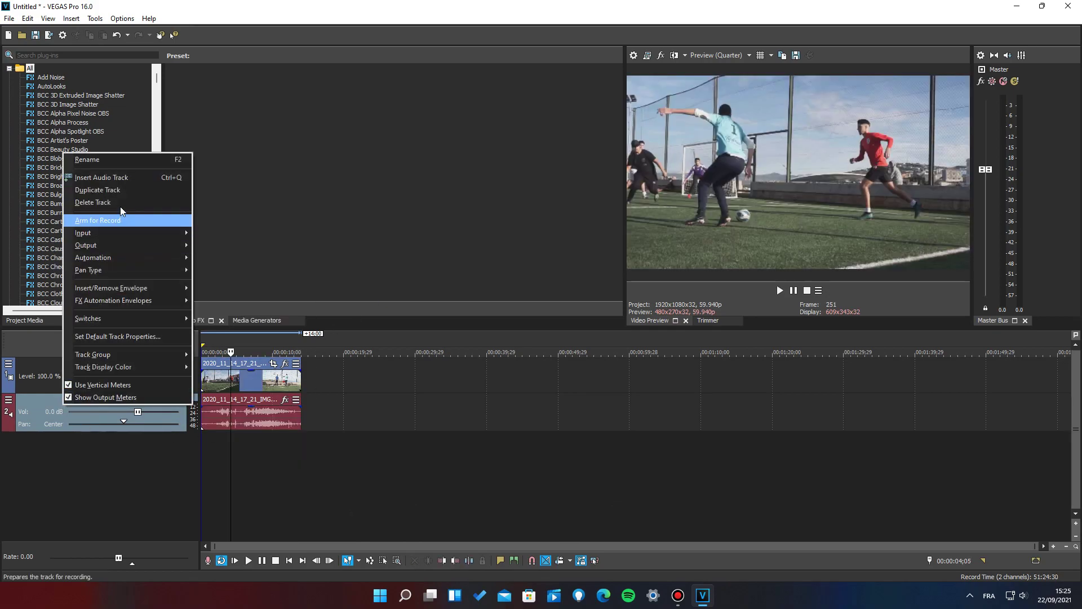
{"action": "left_click", "coordinate": [93, 203]}
Place a marker named "Original One" at the end of the clip, at 00:00:14;00.
{"action": "left_click", "coordinate": [298, 384]}
{"action": "key", "text": "End"}
{"action": "scroll", "coordinate": [298, 384], "scroll_direction": "up", "scroll_amount": 5}
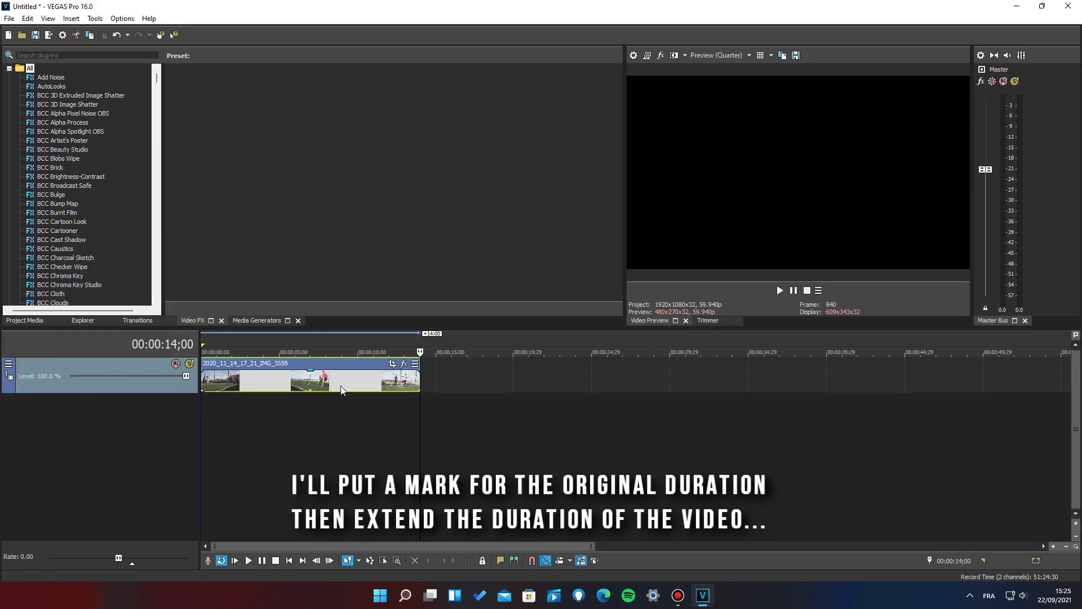
{"action": "type", "text": "mO"}
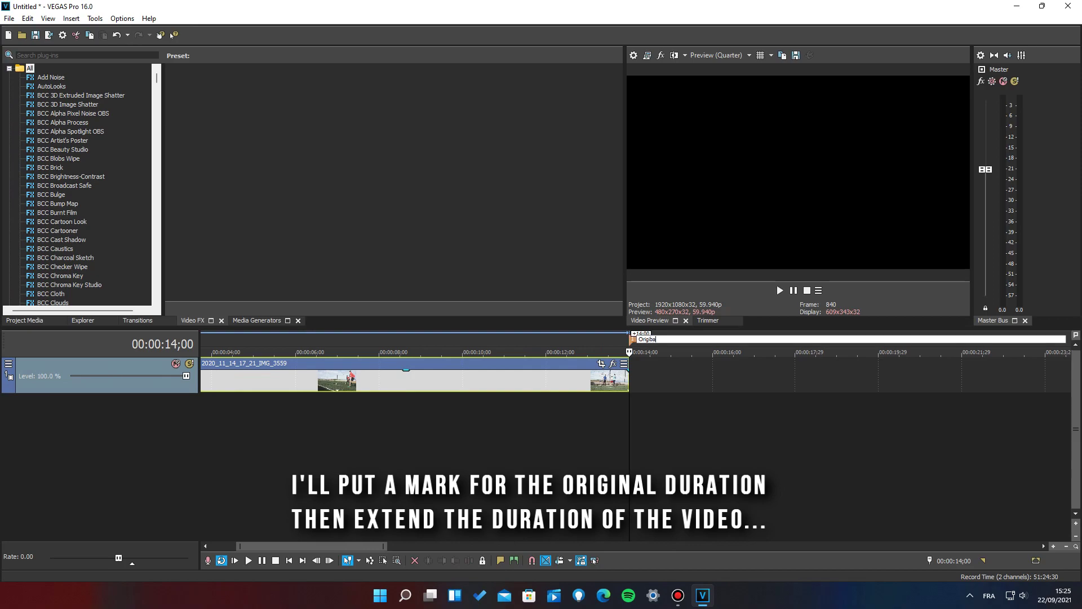
{"action": "type", "text": "riginal One"}
{"action": "key", "text": "Return"}
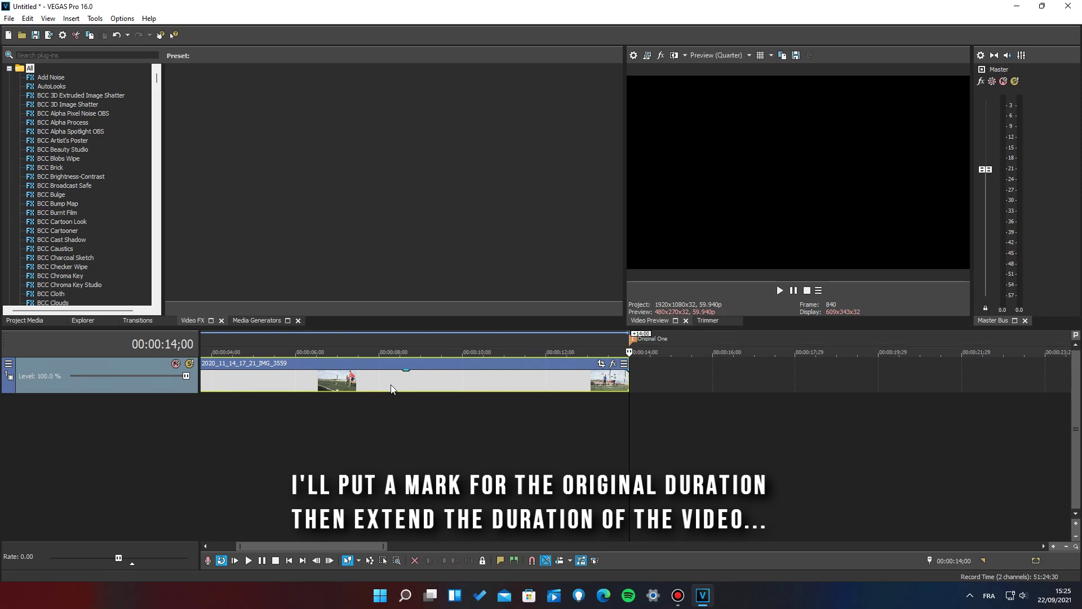
Time-stretch the clip's end to about 00:01:01;08 to slow it down, and cut off the excess after about 00:00:56;00.
{"action": "scroll", "coordinate": [540, 399], "scroll_direction": "down", "scroll_amount": 5}
{"action": "left_click_drag", "start_coordinate": [307, 368], "coordinate": [683, 410]}
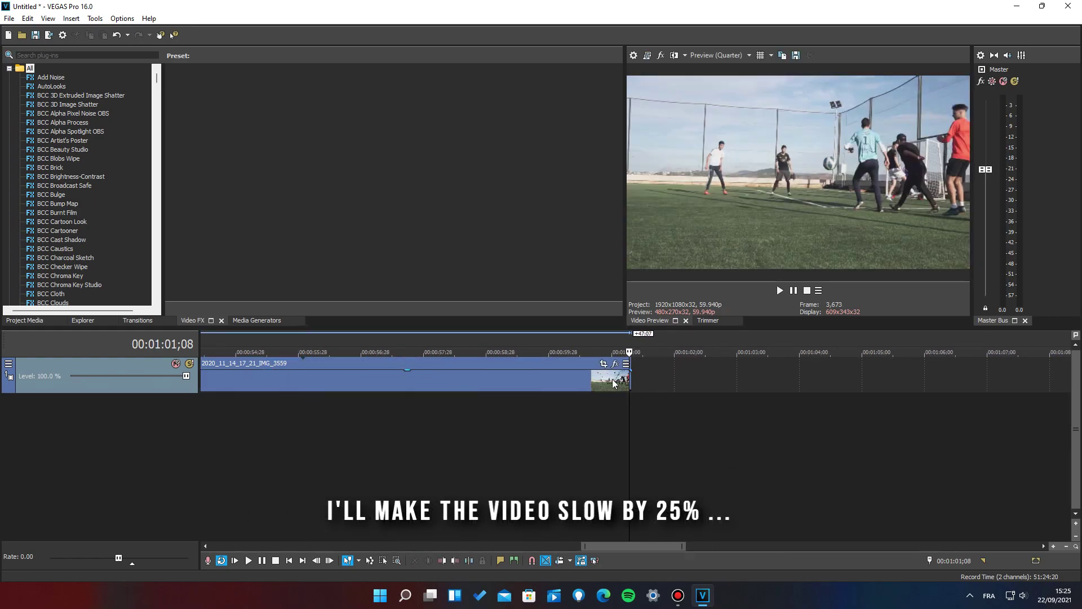
{"action": "left_click", "coordinate": [535, 401]}
{"action": "left_click", "coordinate": [309, 403]}
{"action": "scroll", "coordinate": [519, 417], "scroll_direction": "up", "scroll_amount": 5}
{"action": "left_click", "coordinate": [595, 423]}
{"action": "key", "text": "s"}
{"action": "key", "text": "Delete"}
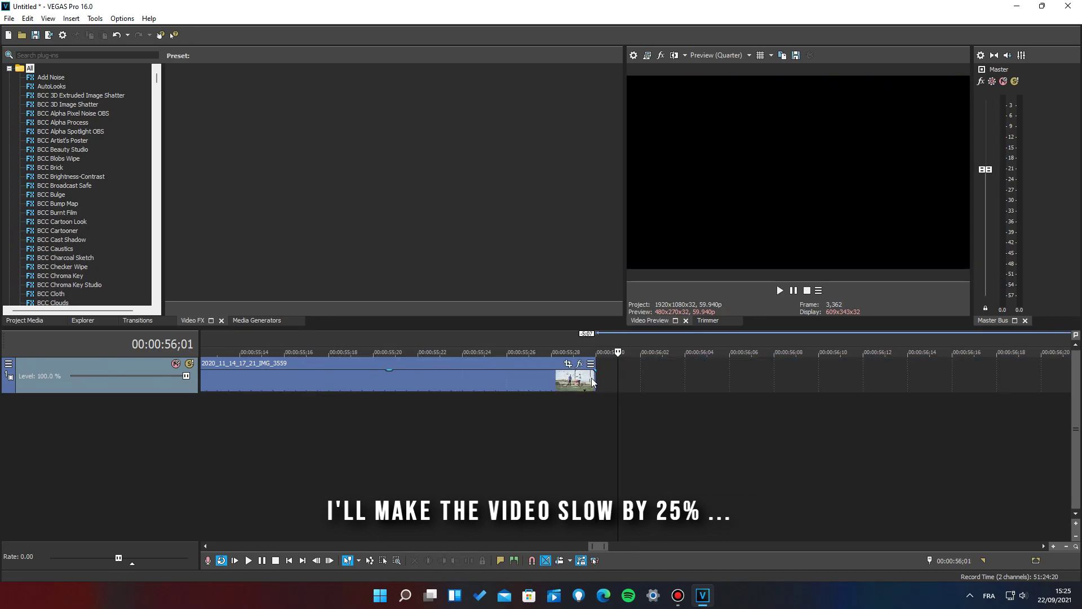
Apply the default TwixtorPRO preset to the slowed clip and set its Speed % to 24.
{"action": "left_click", "coordinate": [585, 378]}
{"action": "scroll", "coordinate": [138, 242], "scroll_direction": "down", "scroll_amount": 15}
{"action": "left_click_drag", "start_coordinate": [157, 93], "coordinate": [145, 268]}
{"action": "left_click", "coordinate": [54, 203]}
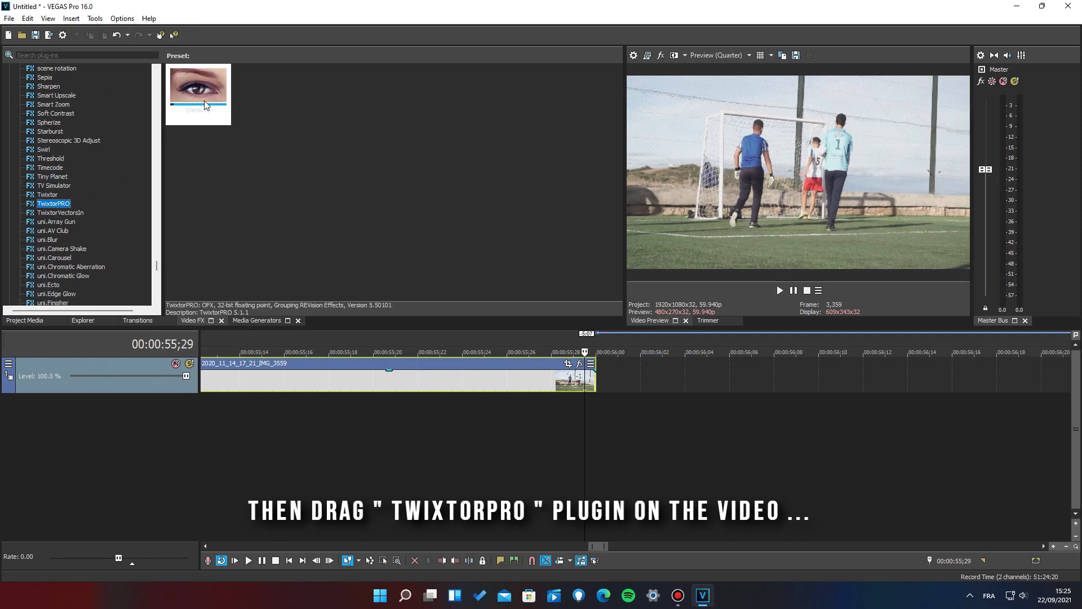
{"action": "left_click_drag", "start_coordinate": [198, 90], "coordinate": [358, 281]}
{"action": "left_click_drag", "start_coordinate": [520, 386], "coordinate": [520, 388]}
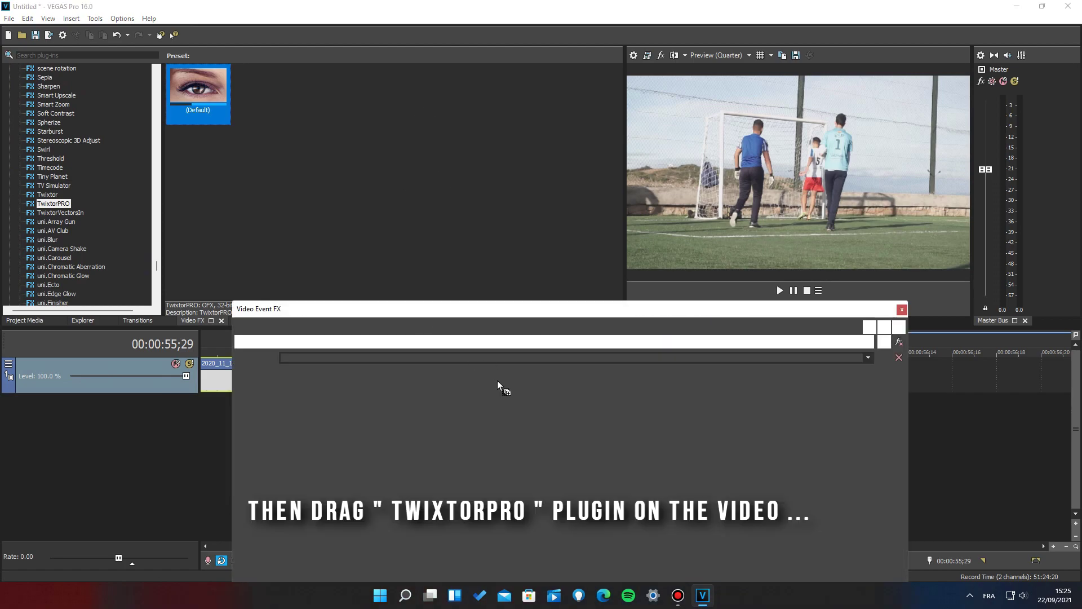
{"action": "left_click", "coordinate": [412, 455]}
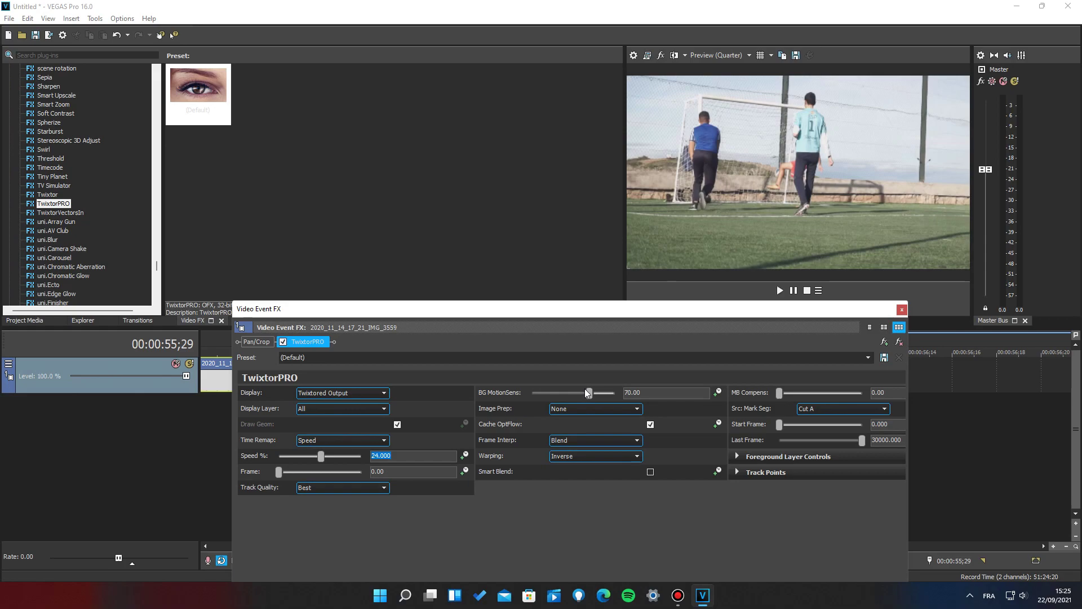
{"action": "left_click", "coordinate": [902, 309]}
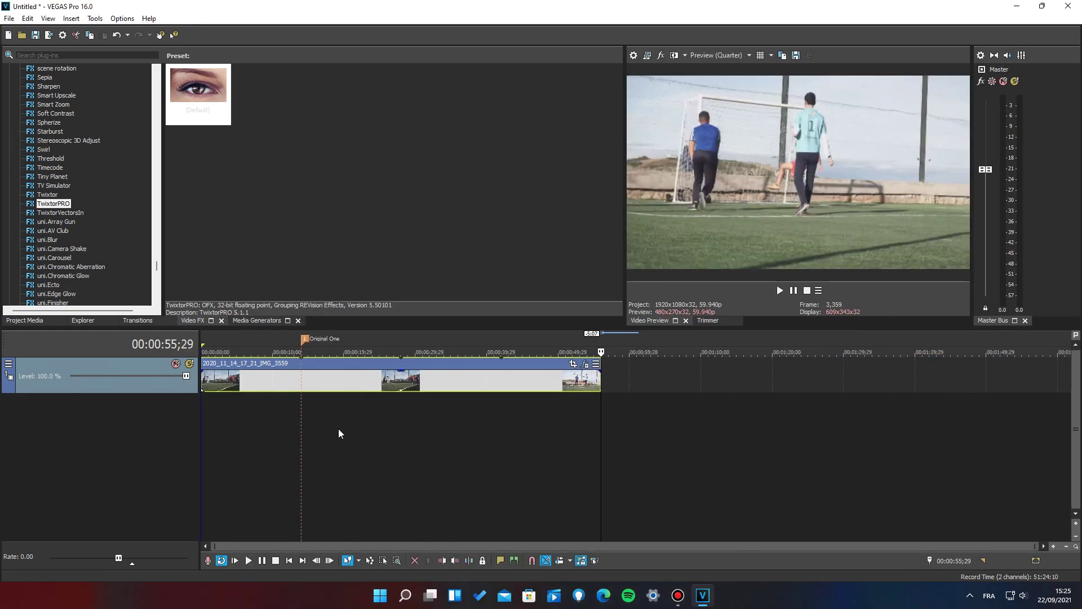
Place a marker named "Slow One" at the end of the slowed clip, at 00:00:55;29.
{"action": "scroll", "coordinate": [720, 413], "scroll_direction": "up", "scroll_amount": 5}
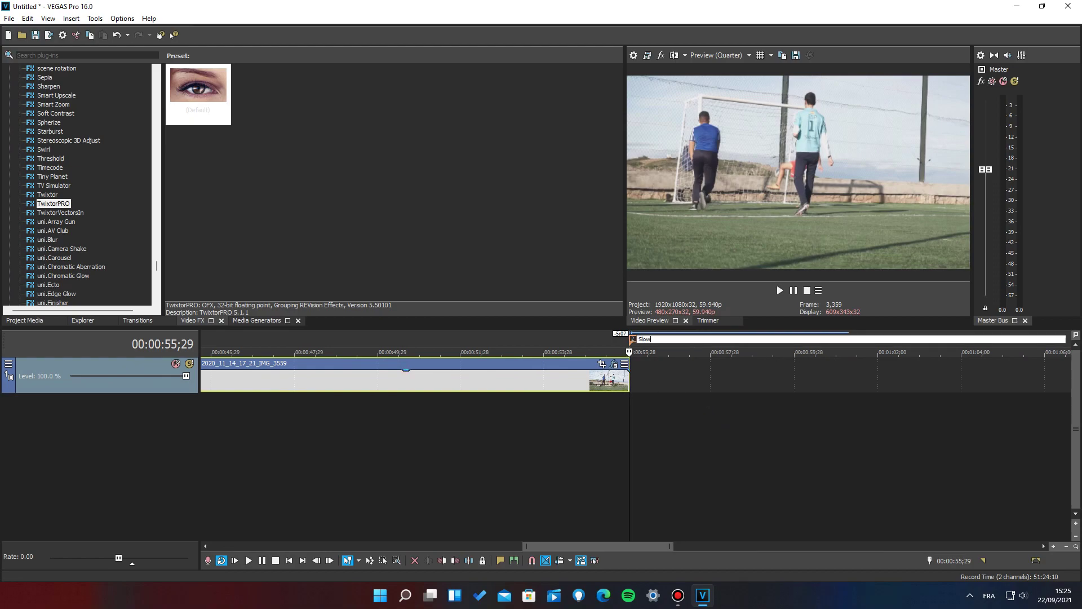
{"action": "type", "text": "ne"}
{"action": "key", "text": "Return"}
{"action": "scroll", "coordinate": [348, 493], "scroll_direction": "down", "scroll_amount": 5}
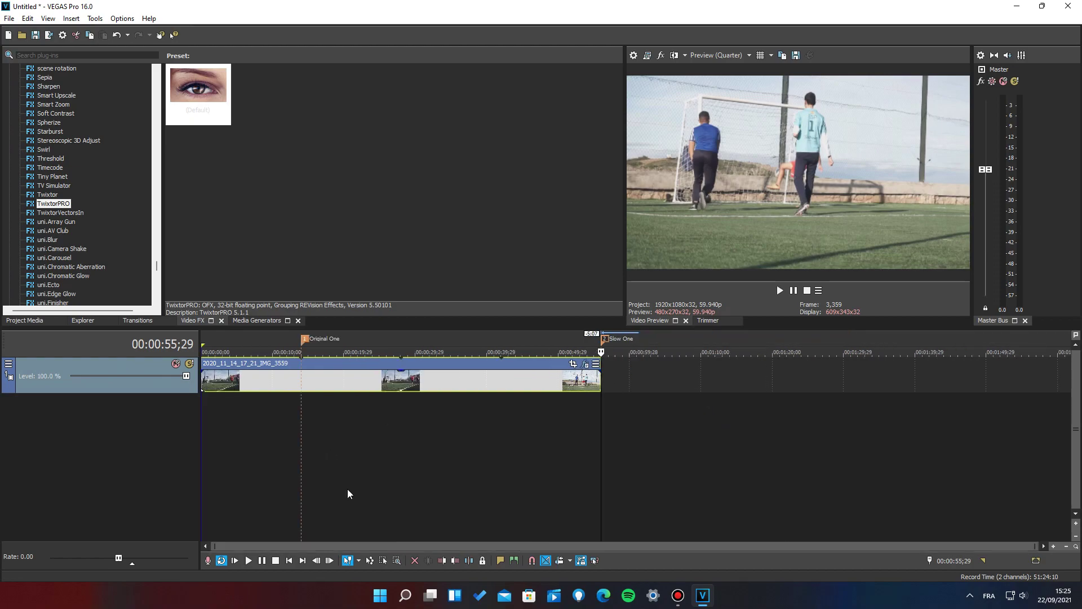
Select the slowed clip's full 00:00:56;00 length as the time range and adjust the project video properties.
{"action": "double_click", "coordinate": [340, 442]}
{"action": "key", "text": "ctrl+a"}
{"action": "left_click", "coordinate": [633, 56]}
{"action": "left_click", "coordinate": [541, 354]}
{"action": "left_click", "coordinate": [544, 379]}
{"action": "left_click", "coordinate": [547, 442]}
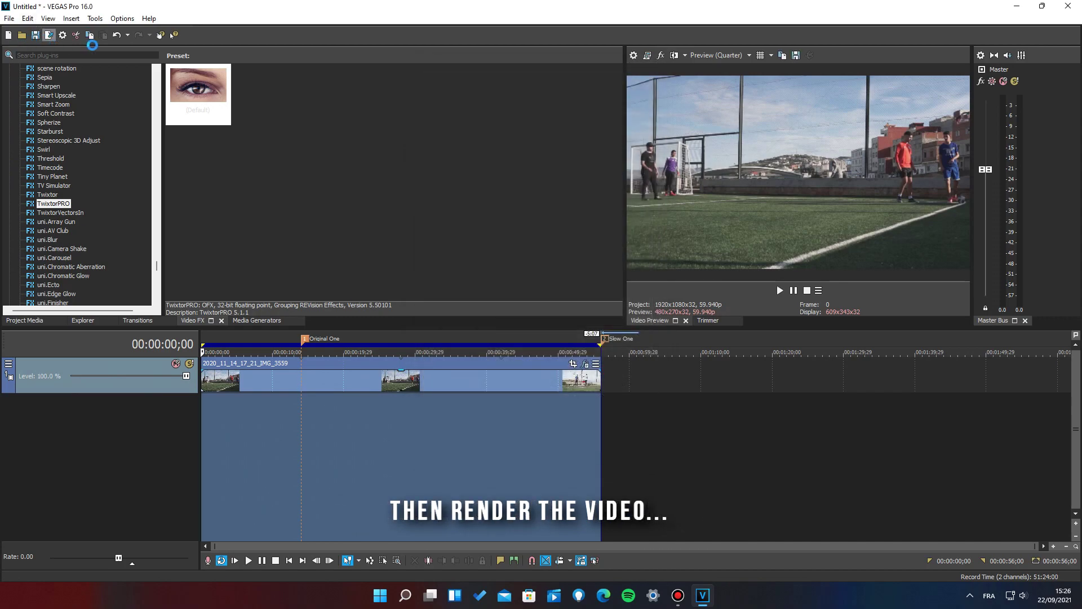
Render the selection as trakcer-test.mp4 to E:\ in MAGIX HEVC/AAC MP4, using the Internet HD 1080p 59.94 fps (NVIDIA NVENC) template.
{"action": "left_click", "coordinate": [49, 35]}
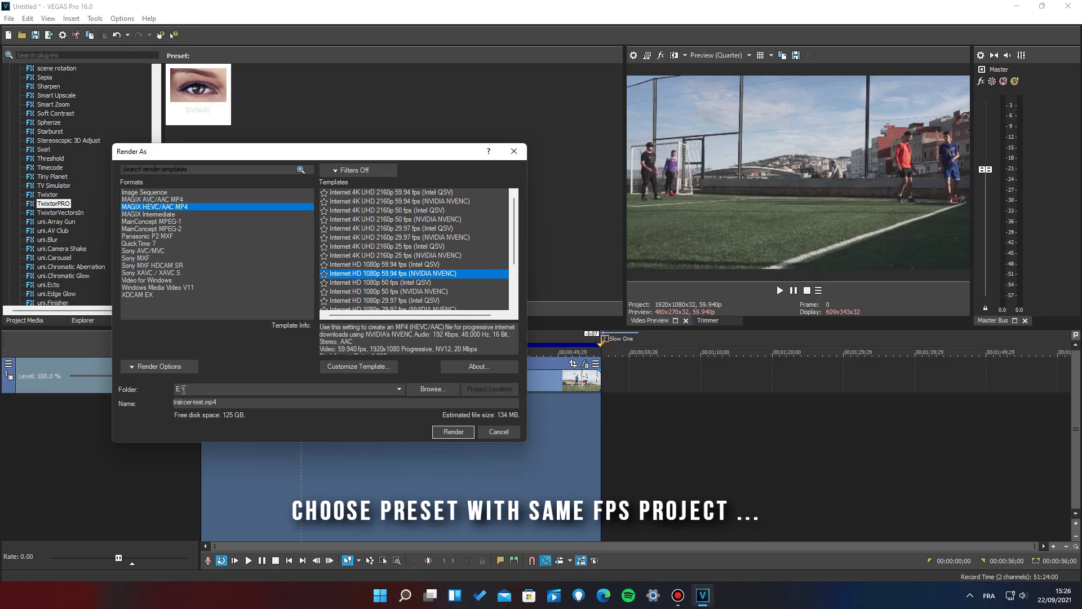
{"action": "left_click", "coordinate": [449, 431]}
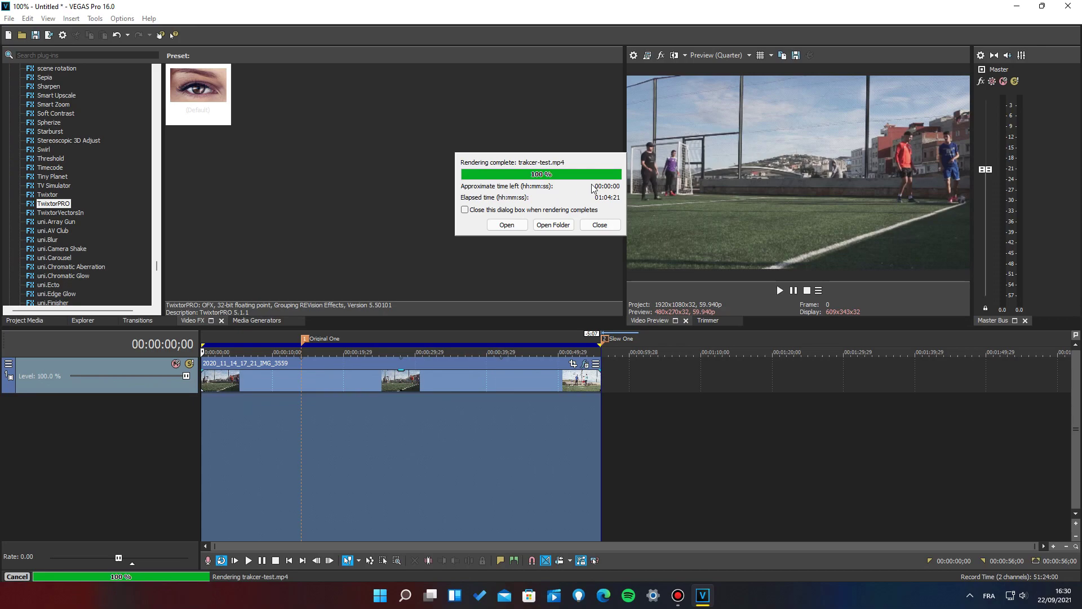
{"action": "left_click", "coordinate": [599, 225]}
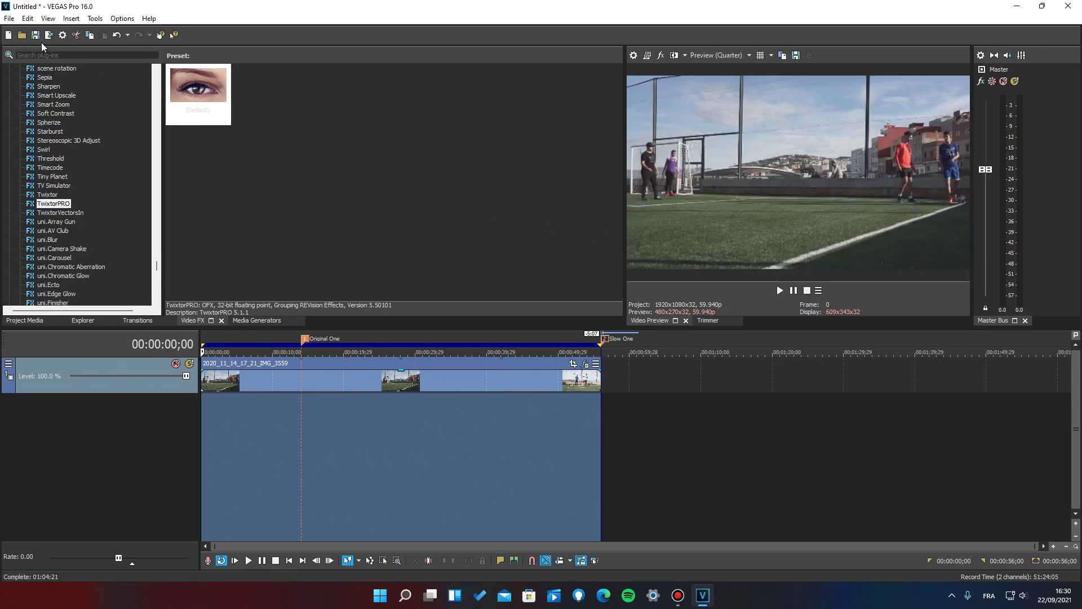
Save the project in Documents as "tracker-trs" and close VEGAS Pro.
{"action": "left_click", "coordinate": [36, 36]}
{"action": "type", "text": "tracker"}
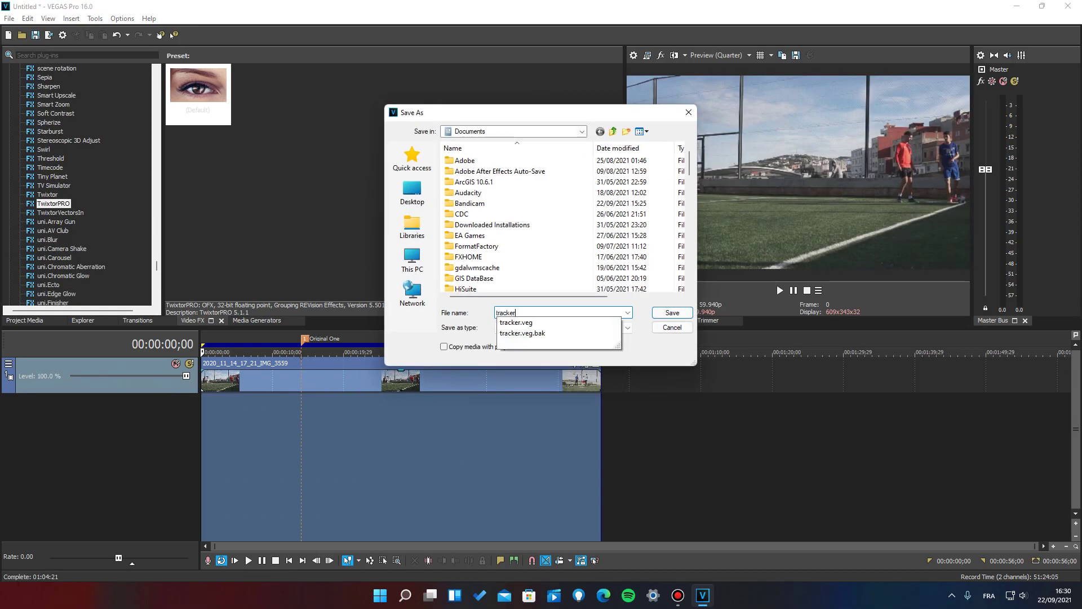
{"action": "type", "text": "-tr"}
{"action": "type", "text": "s"}
{"action": "key", "text": "Return"}
{"action": "key", "text": "alt+F4"}
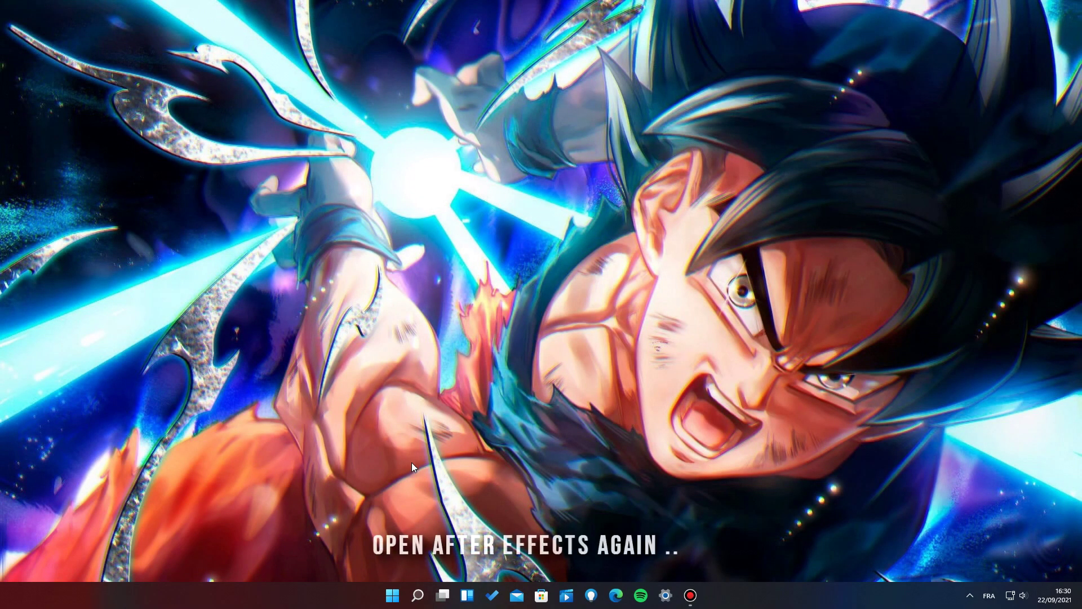
Find and launch Adobe After Effects 2021.
{"action": "key", "text": "super"}
{"action": "type", "text": "ad"}
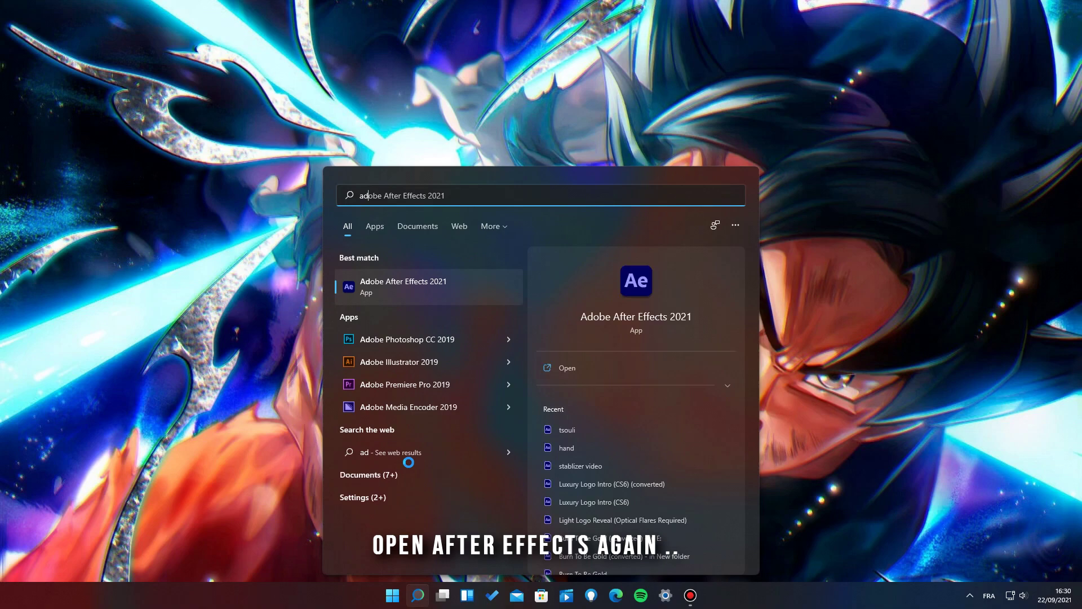
{"action": "key", "text": "Return"}
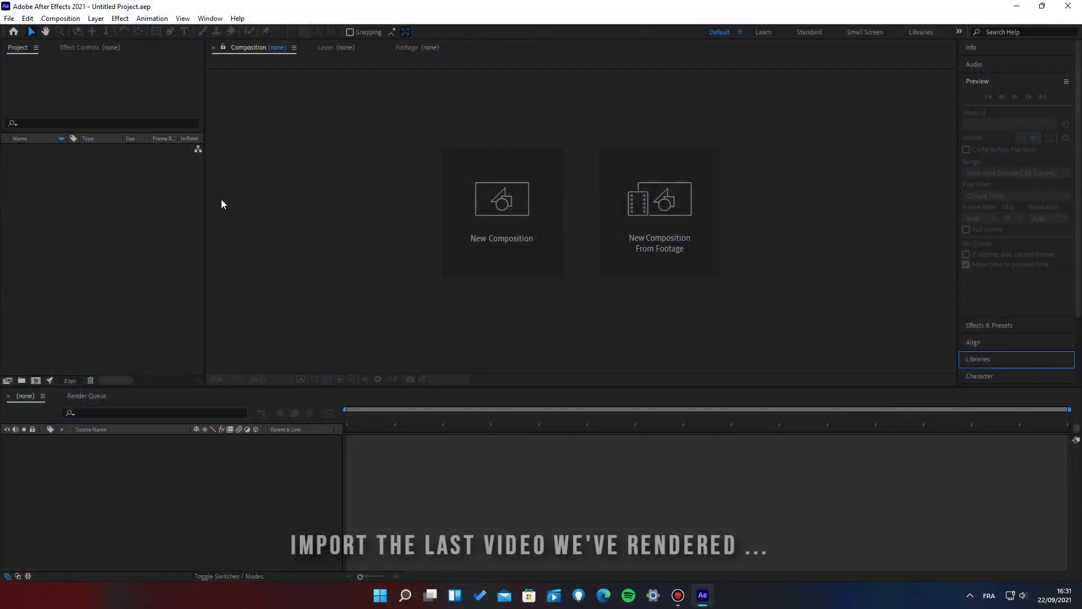
Import the rendered trakcer-test.mp4 from the MYF7 (E:) drive into the project.
{"action": "right_click", "coordinate": [86, 211]}
{"action": "mouse_move", "coordinate": [180, 268]}
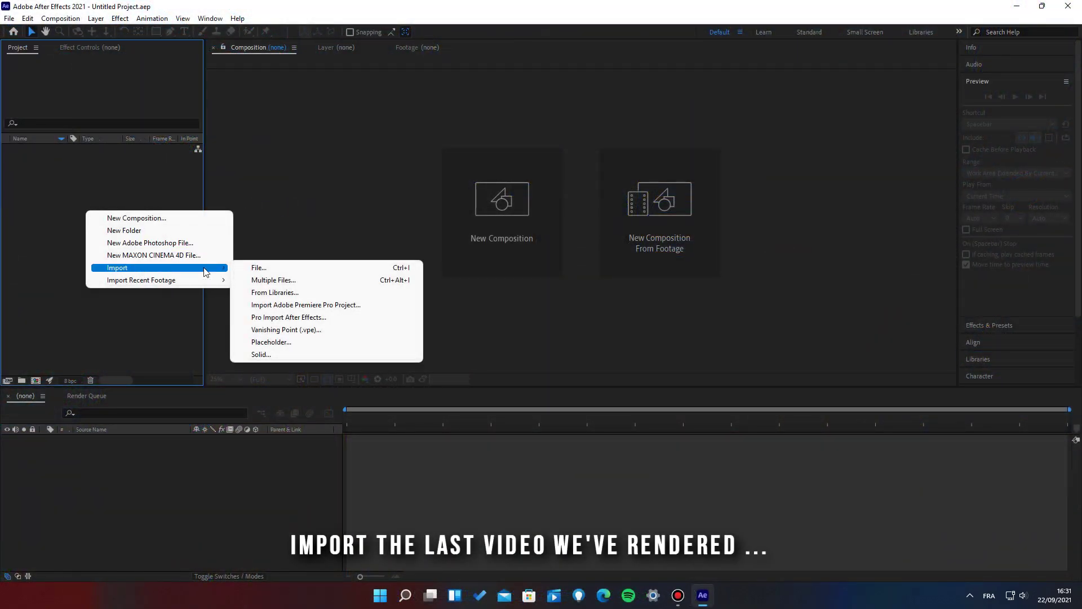
{"action": "left_click", "coordinate": [285, 268]}
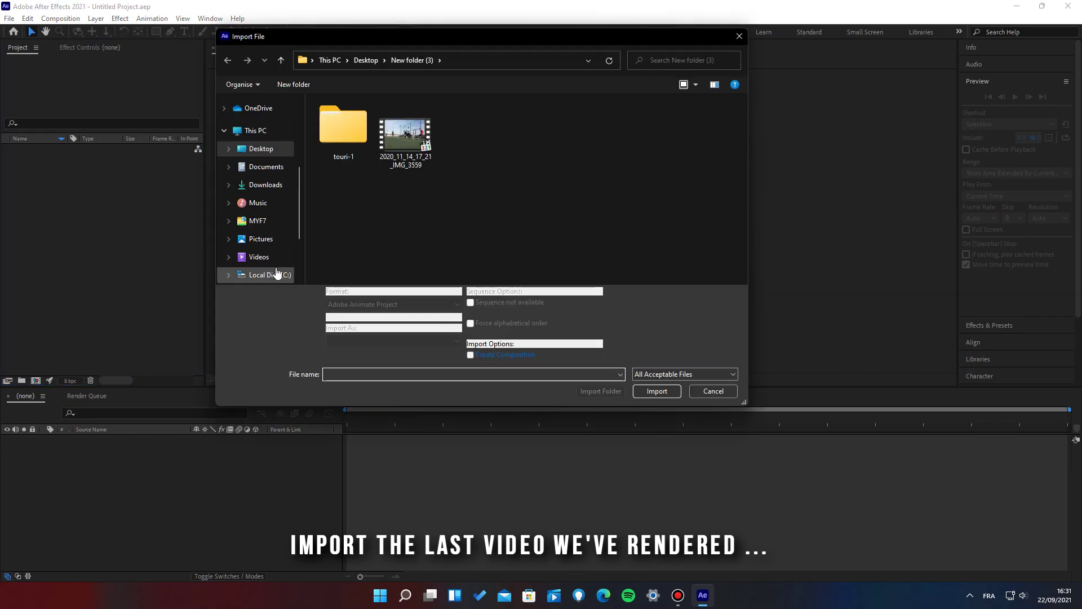
{"action": "scroll", "coordinate": [277, 273], "scroll_direction": "down", "scroll_amount": 1}
{"action": "left_click", "coordinate": [276, 269]}
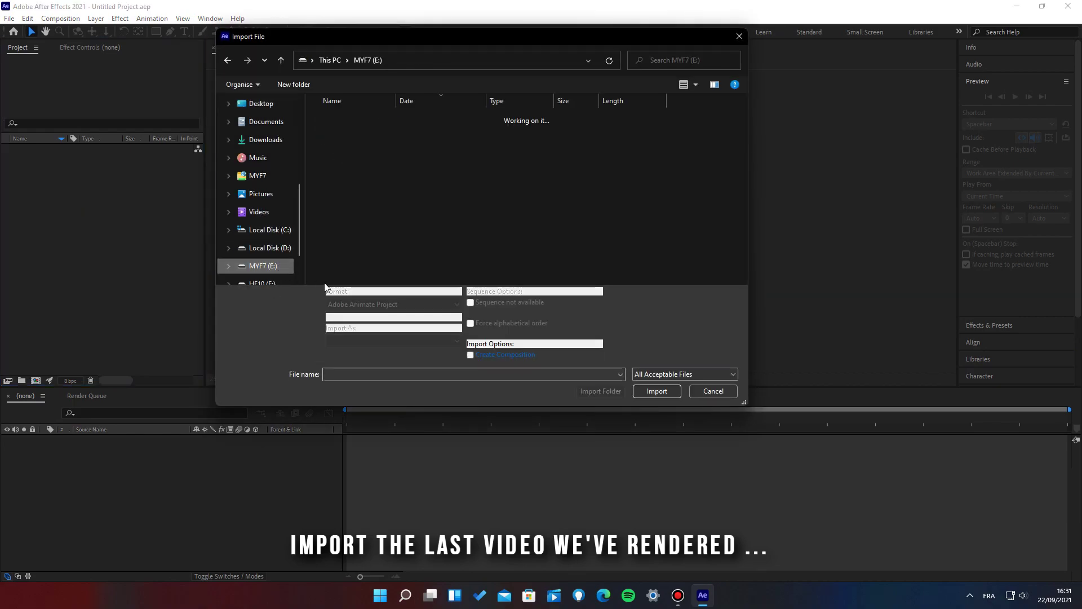
{"action": "left_click", "coordinate": [389, 373]}
{"action": "type", "text": "tra"}
{"action": "left_click", "coordinate": [365, 386]}
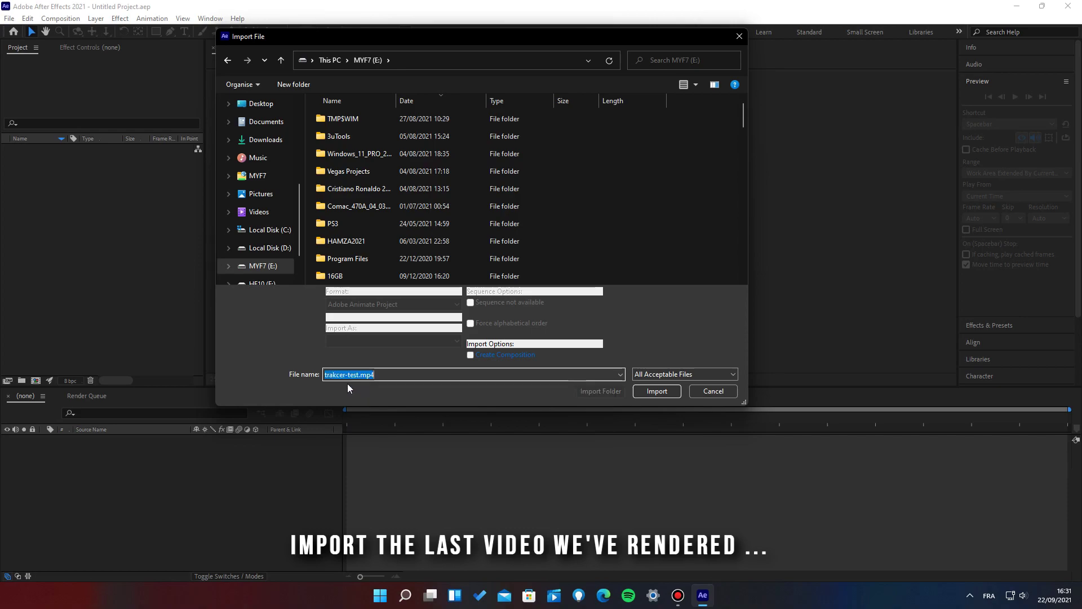
{"action": "left_click", "coordinate": [654, 391]}
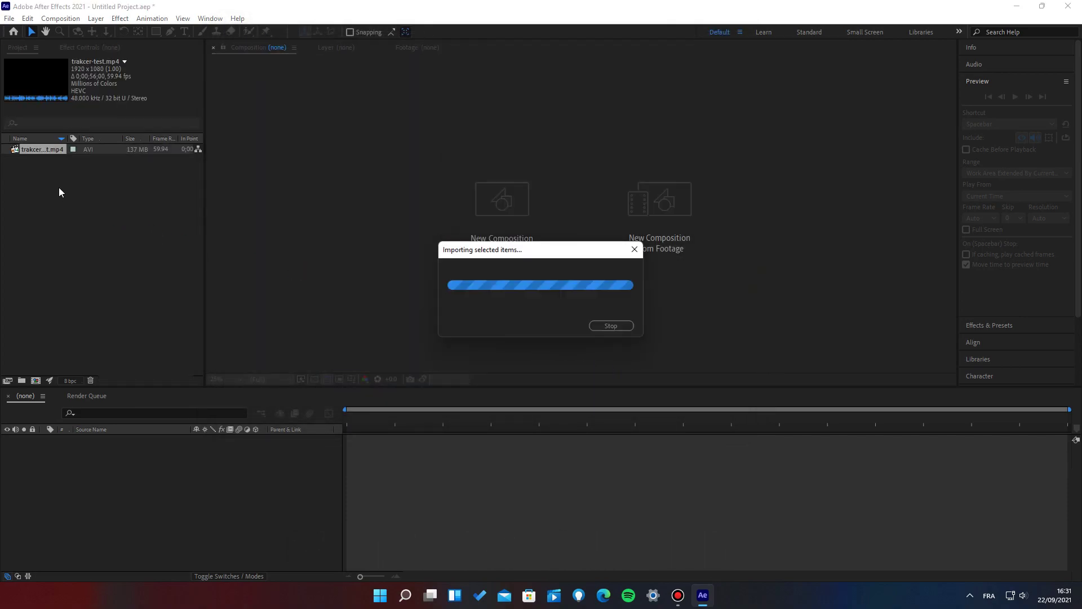
Create a composition from trakcer-test.mp4 and run Track Camera on its layer.
{"action": "left_click_drag", "start_coordinate": [136, 482], "coordinate": [133, 481]}
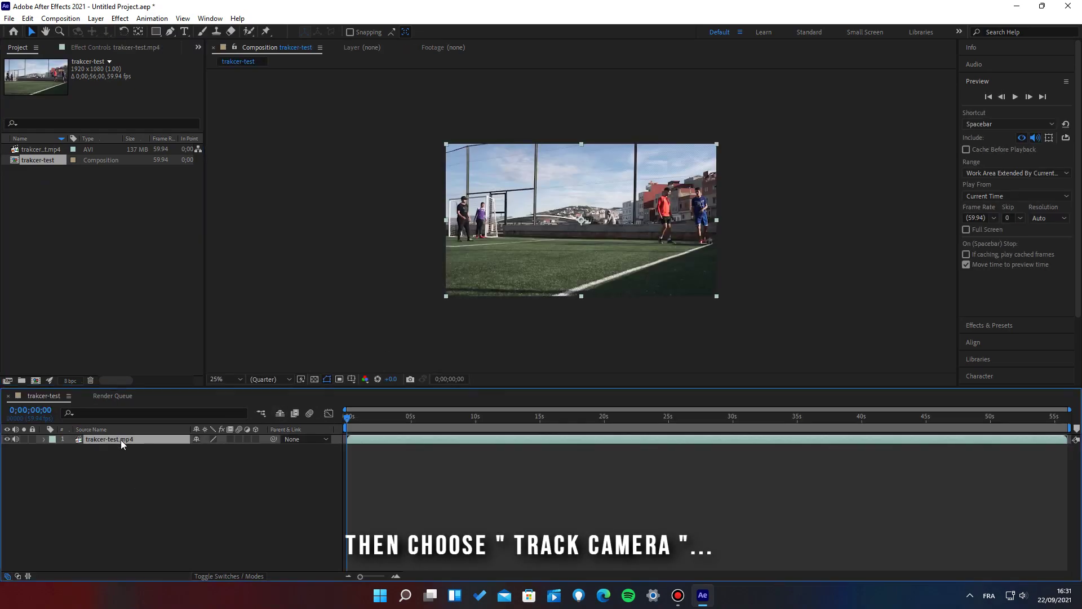
{"action": "right_click", "coordinate": [121, 439]}
{"action": "mouse_move", "coordinate": [231, 305]}
{"action": "left_click", "coordinate": [267, 305]}
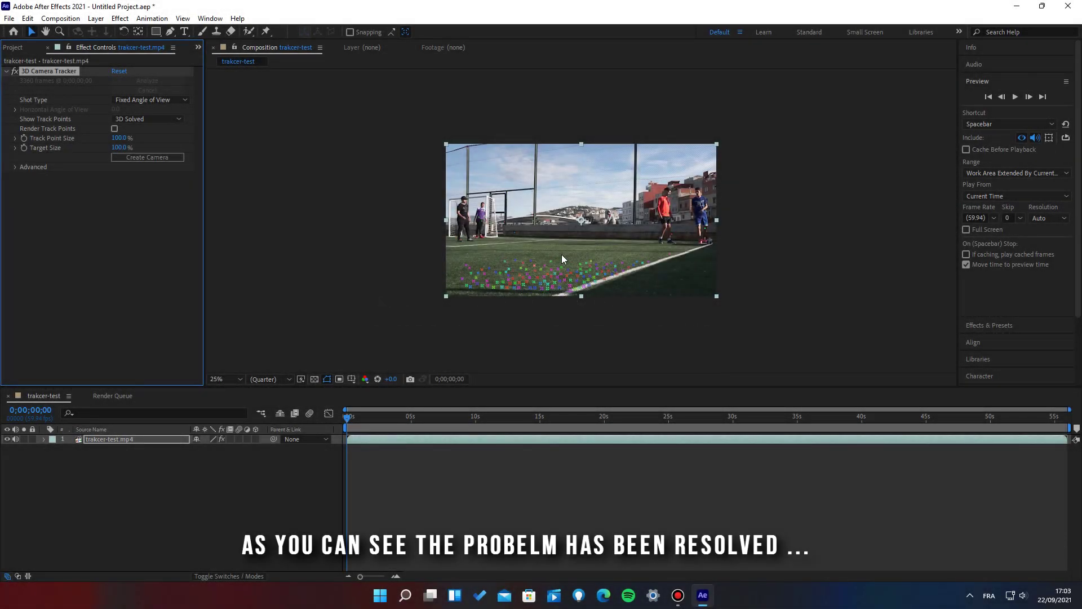
Scrub through and play the tracked composition to check the 3D camera track points.
{"action": "left_click_drag", "start_coordinate": [350, 420], "coordinate": [292, 289]}
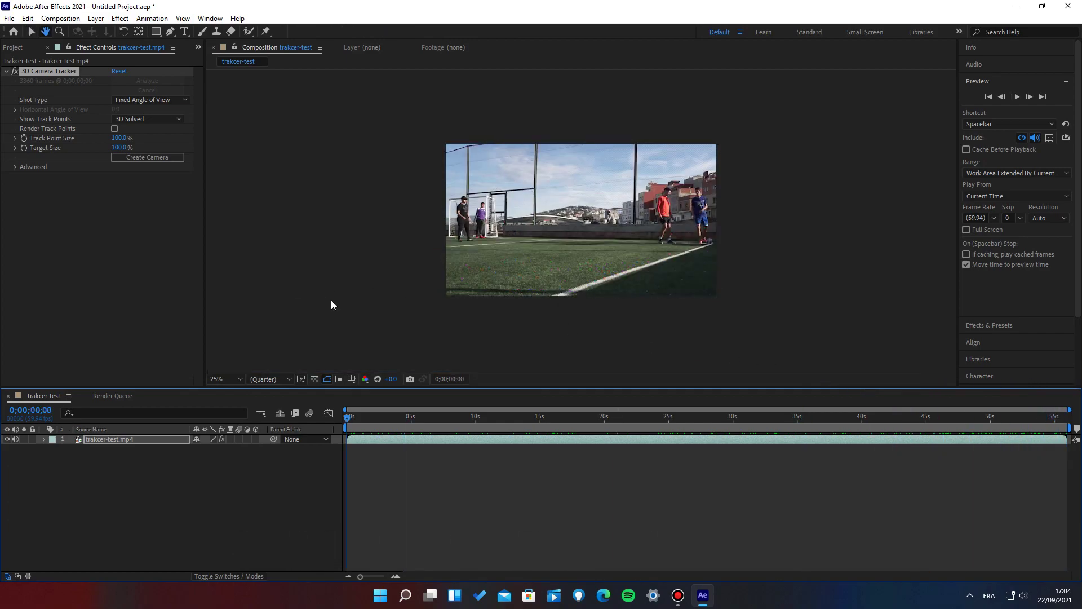
{"action": "key", "text": "space"}
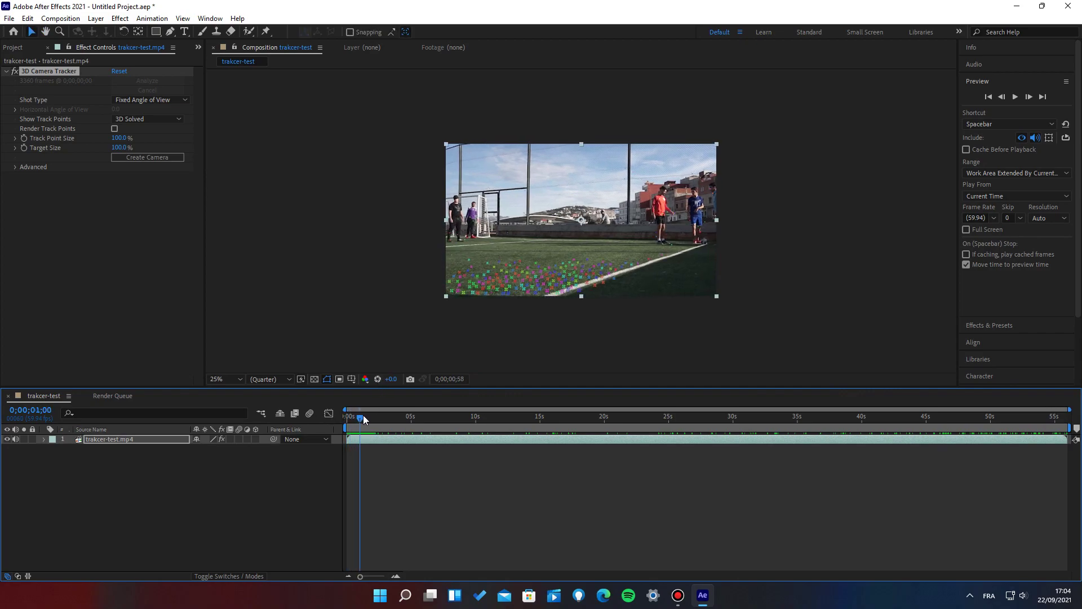